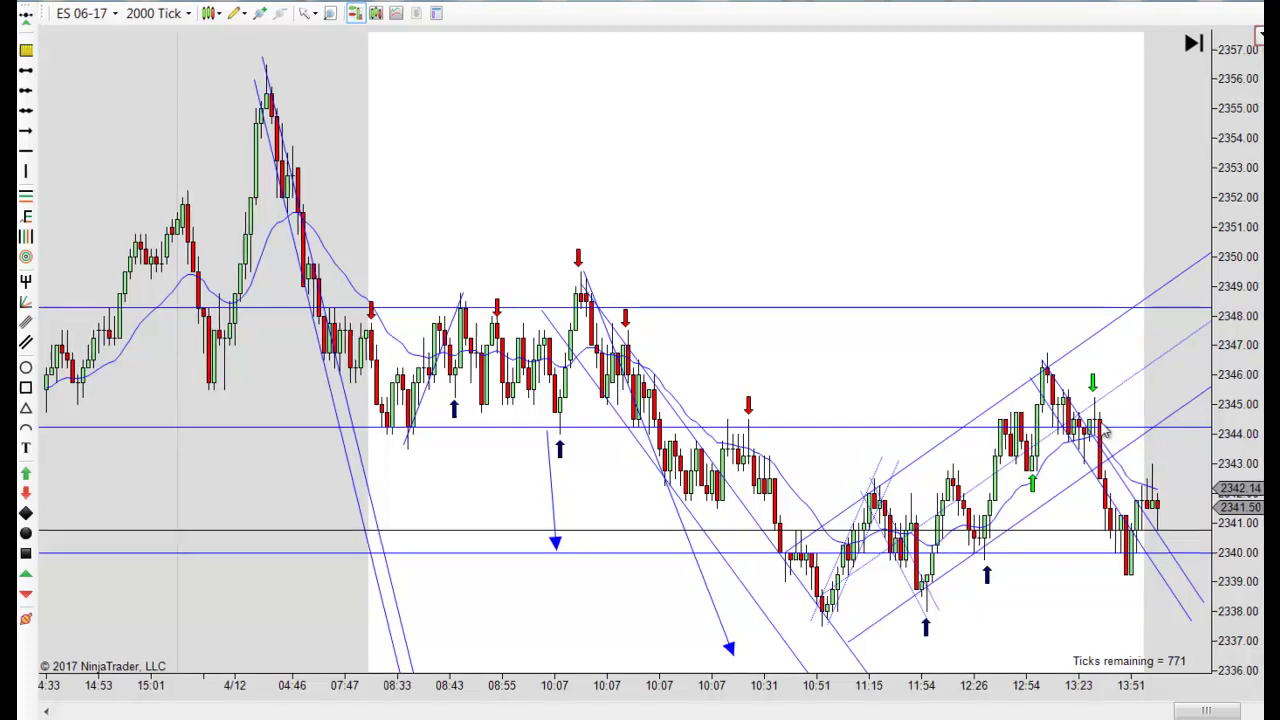
- Review the ES 06-17 session's price action from the pre-market sell-off through the latest bars
left_click_drag(832, 363, 714, 362)
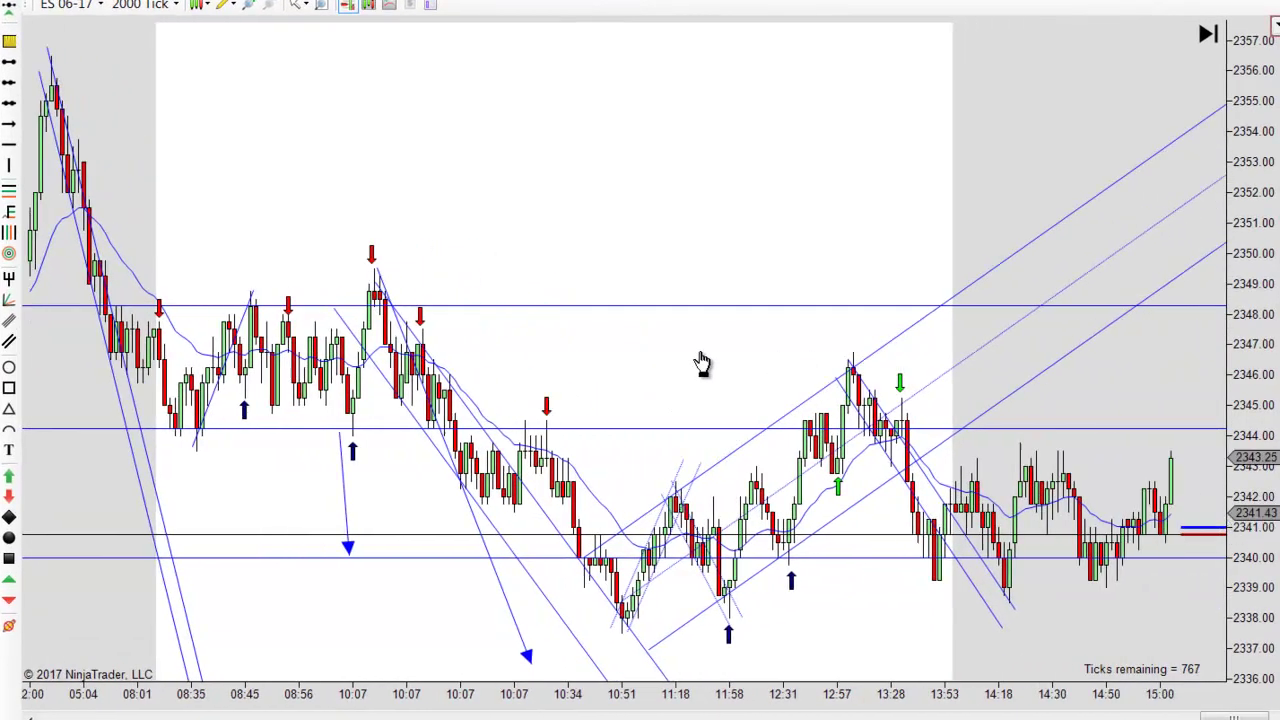
scroll(715, 362, "down", 3)
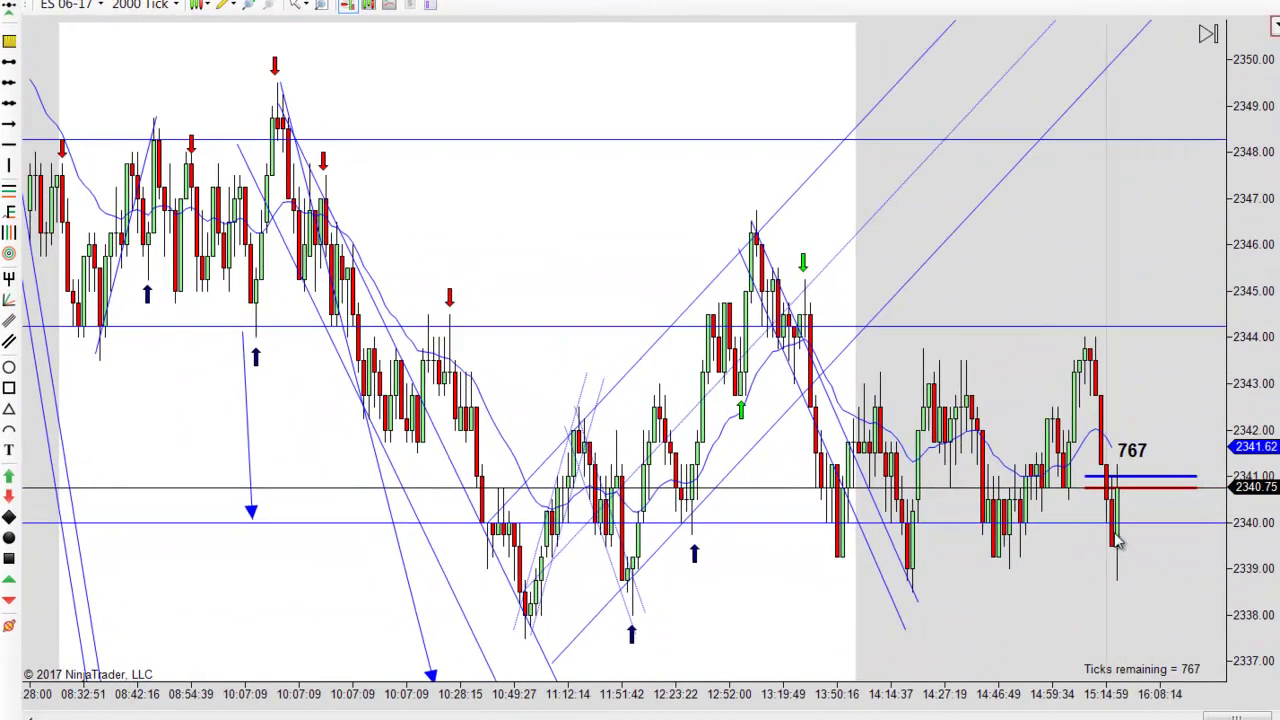
scroll(766, 251, "up", 4)
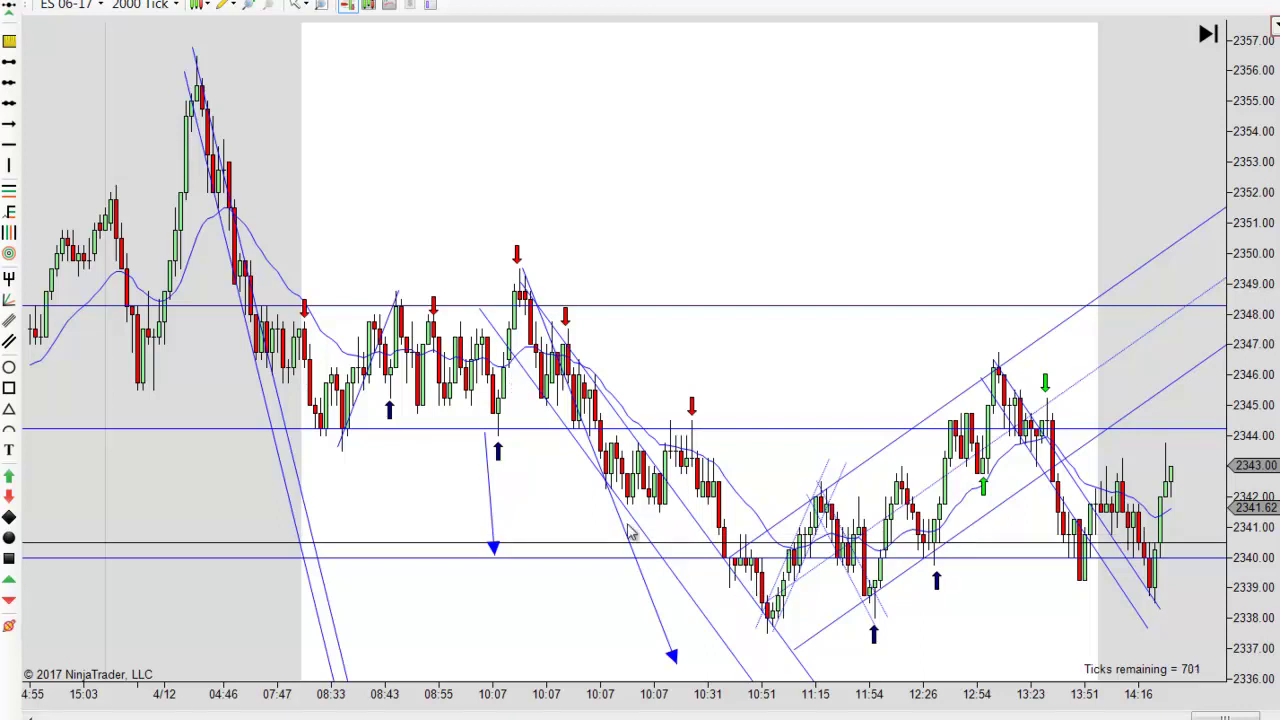
mouse_move(625, 530)
left_mouse_down()
mouse_move(399, 397)
mouse_move(298, 313)
mouse_move(337, 348)
mouse_move(597, 400)
mouse_move(629, 520)
left_mouse_up()
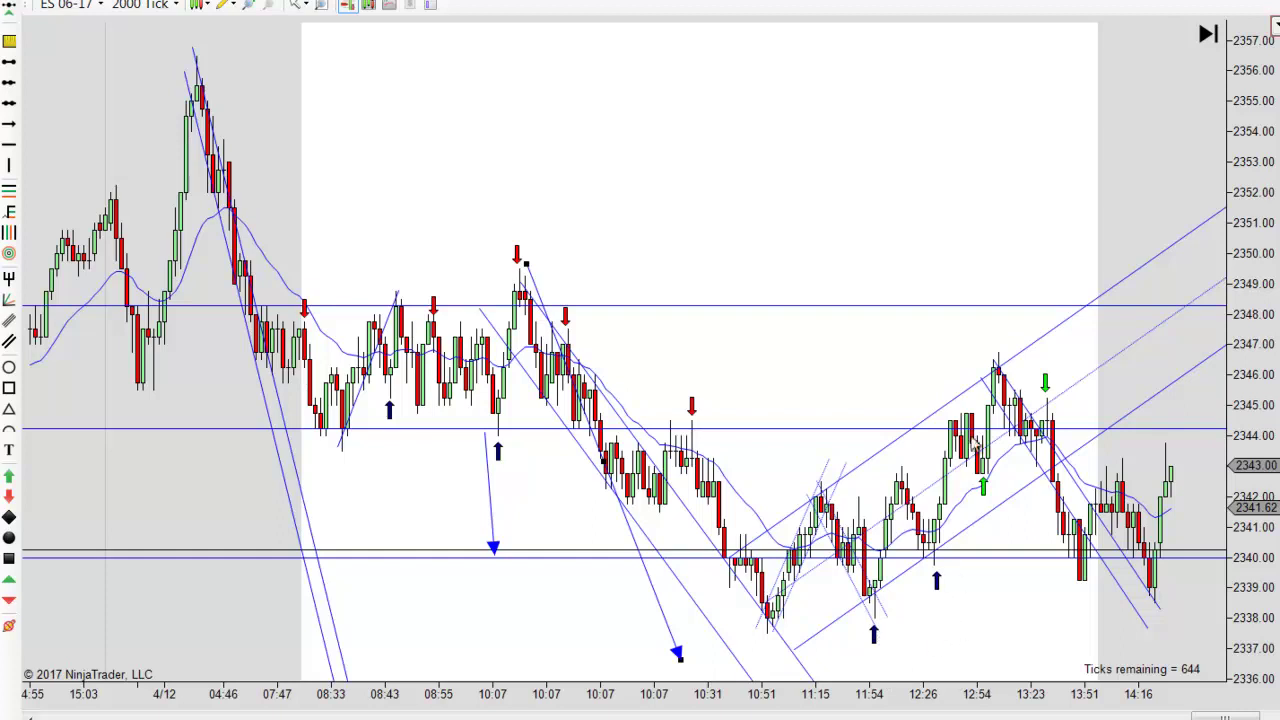
left_click_drag(1058, 643, 851, 629)
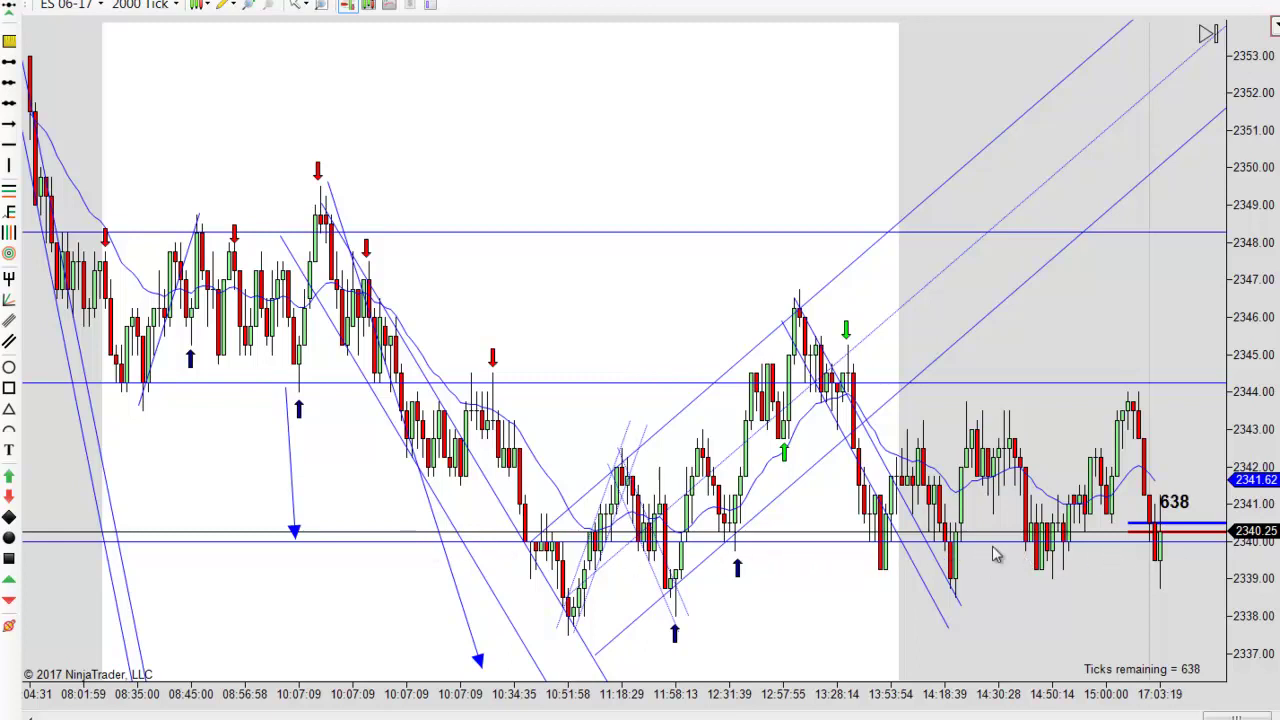
scroll(460, 497, "up", 3)
mouse_move(417, 508)
left_mouse_down()
mouse_move(411, 380)
mouse_move(414, 503)
mouse_move(447, 516)
left_mouse_up()
left_click(360, 505)
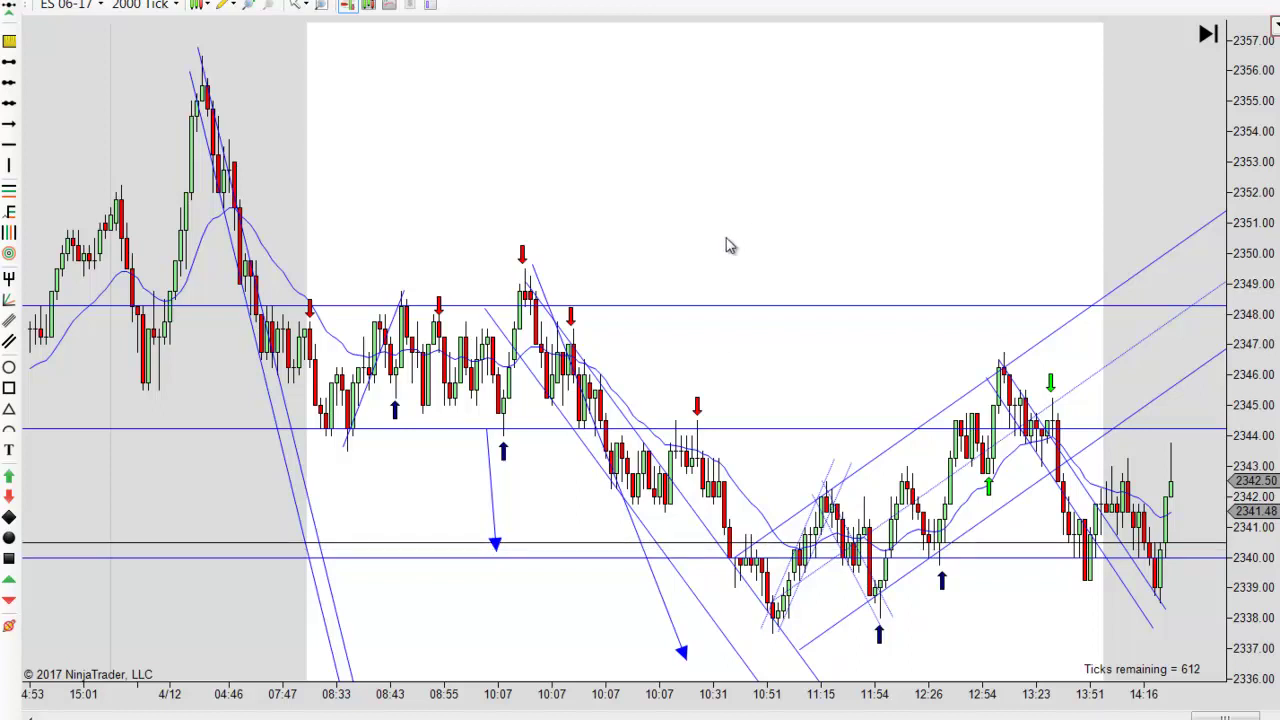
- Delete the two downward arrow lines drawn below the morning price bars
left_click(663, 602)
key("Delete")
left_click(492, 510)
key("Delete")
- Examine the session's falling and rising channels and signal arrows from the midday rally back to the pre-market drop
left_click_drag(530, 613, 628, 623)
scroll(628, 623, "up", 2)
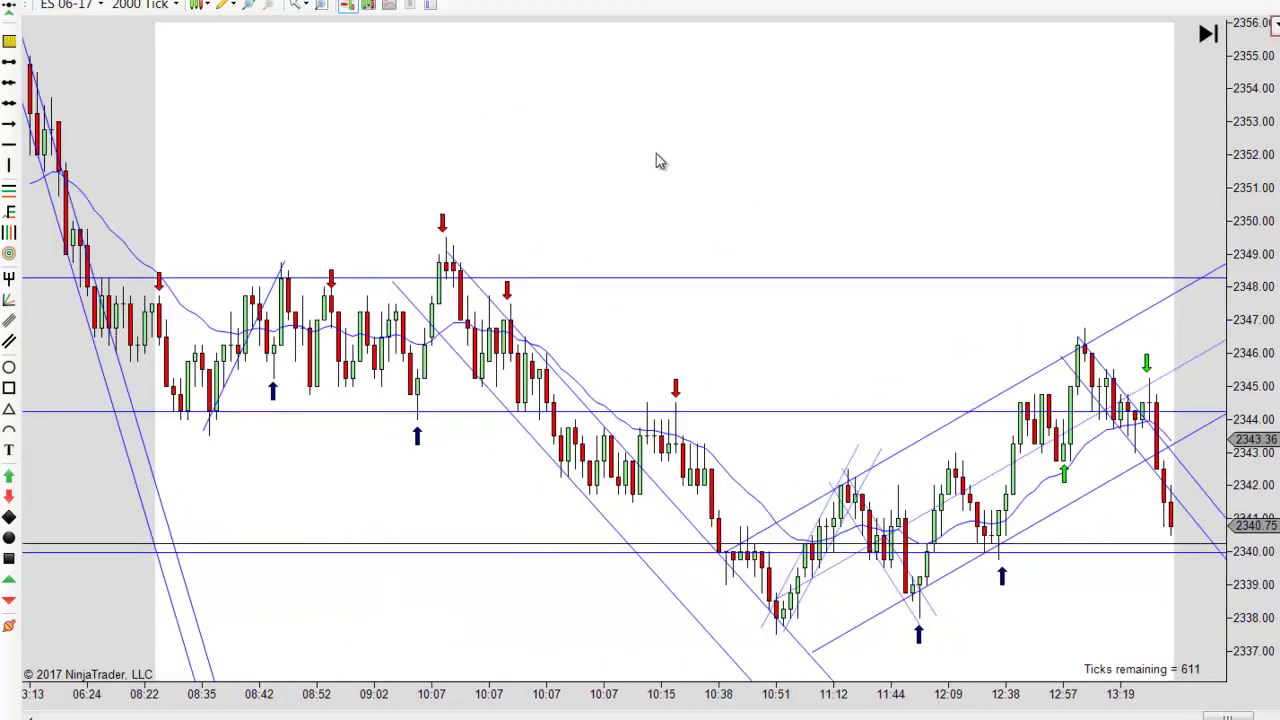
scroll(665, 160, "up", 3)
left_click_drag(879, 250, 734, 234)
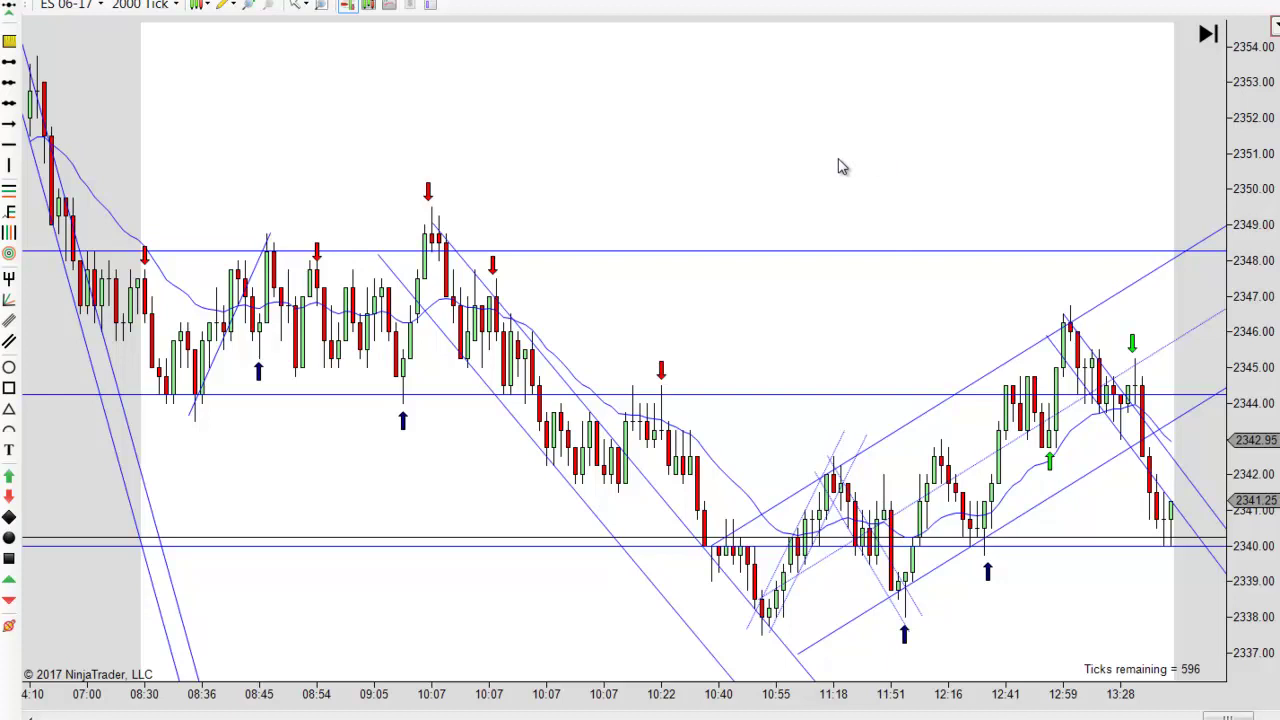
scroll(884, 167, "up", 1)
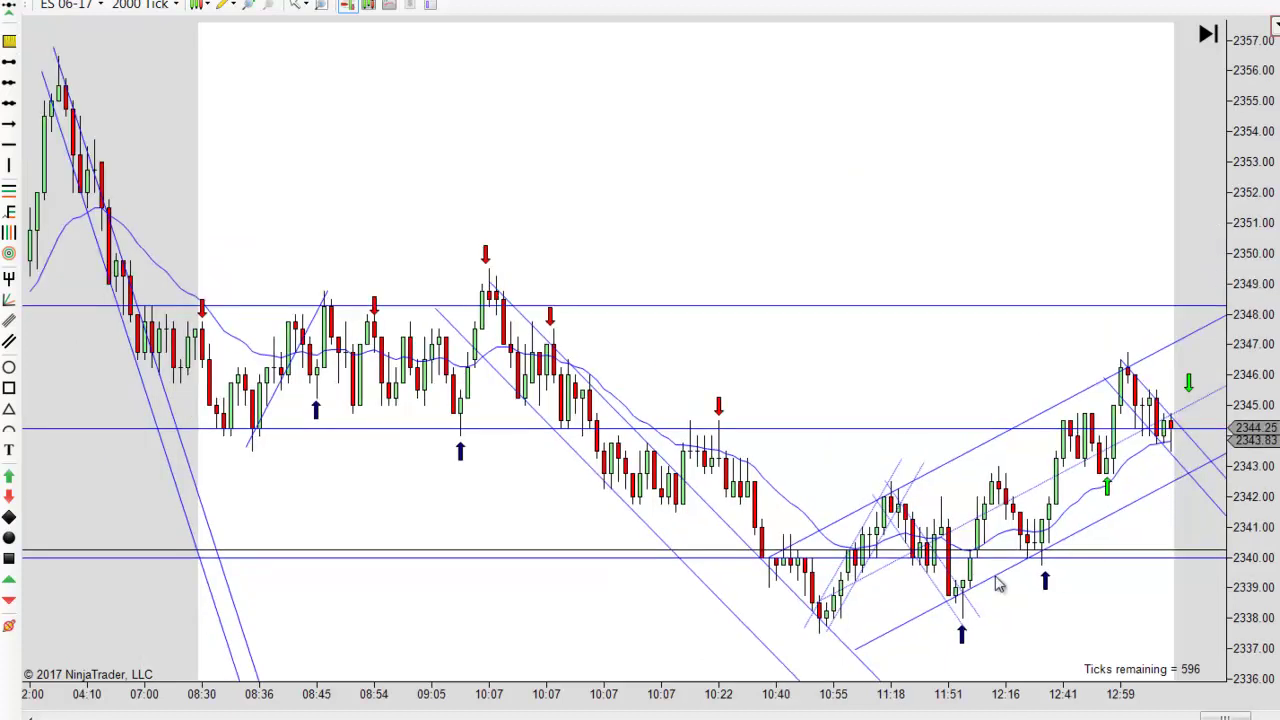
left_click_drag(1104, 640, 931, 643)
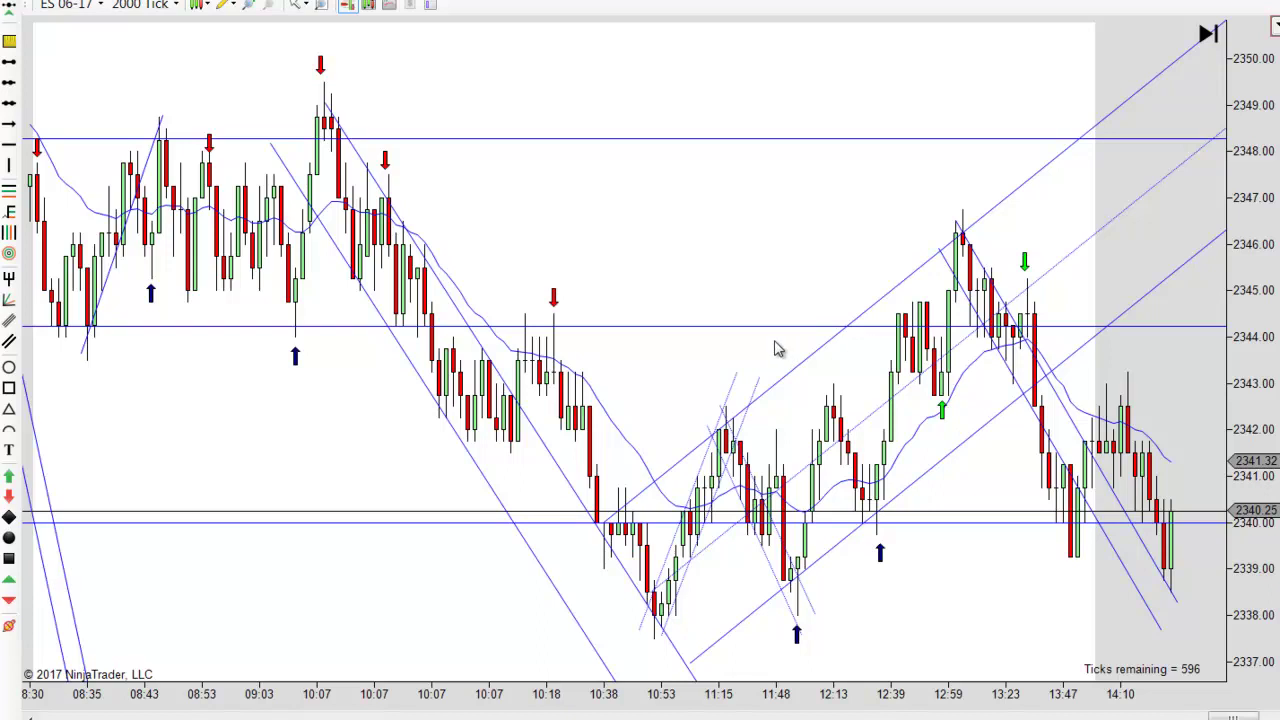
left_click_drag(776, 210, 1008, 320)
scroll(492, 264, "up", 3)
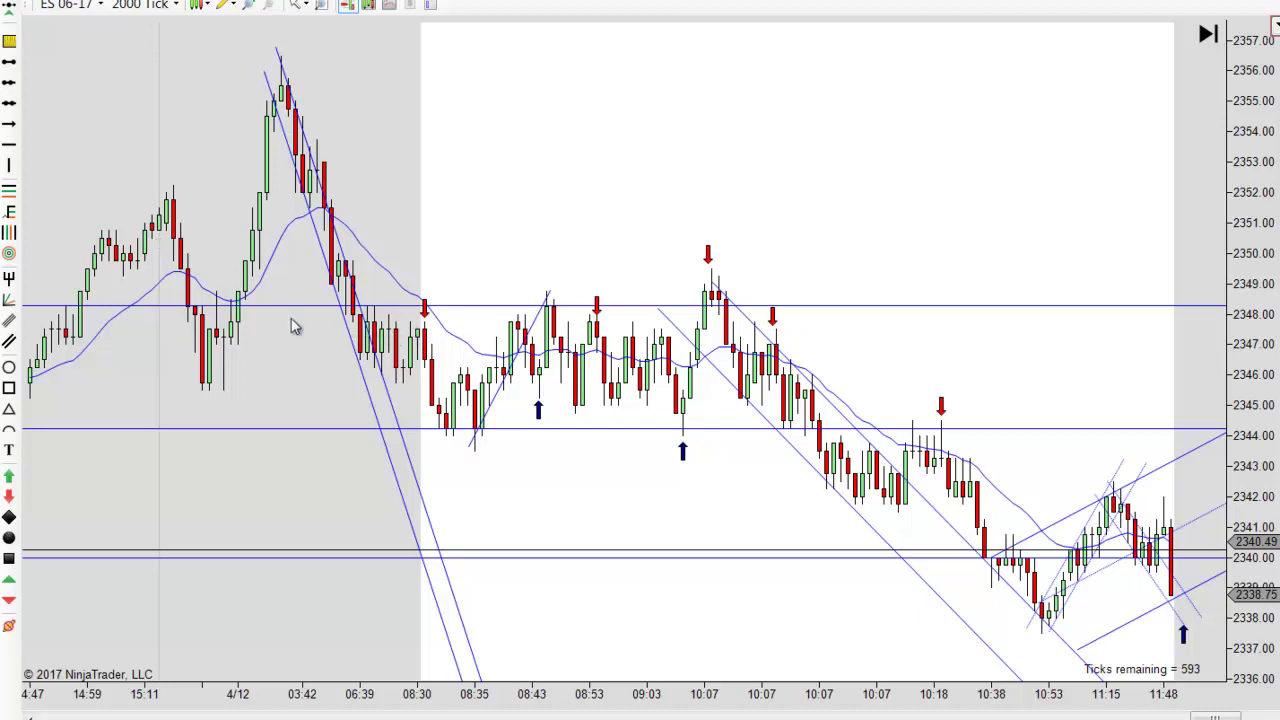
- Try lowering the upper horizontal line to about 2347.75, level with the highs around the 08:30 open
mouse_move(389, 310)
left_mouse_down()
mouse_move(210, 289)
mouse_move(200, 308)
left_mouse_up()
left_click_drag(420, 305, 440, 320)
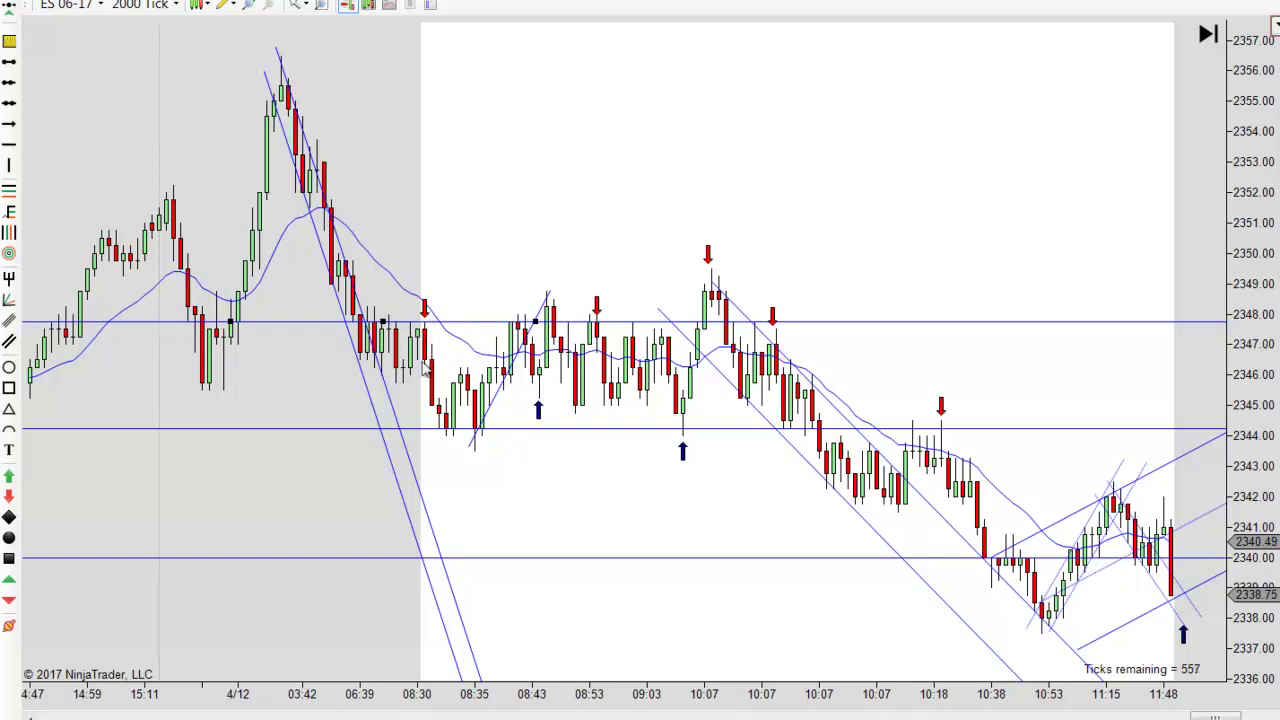
- Raise the upper horizontal line back to about 2348.25, near the morning range's highs
scroll(605, 260, "left", 3)
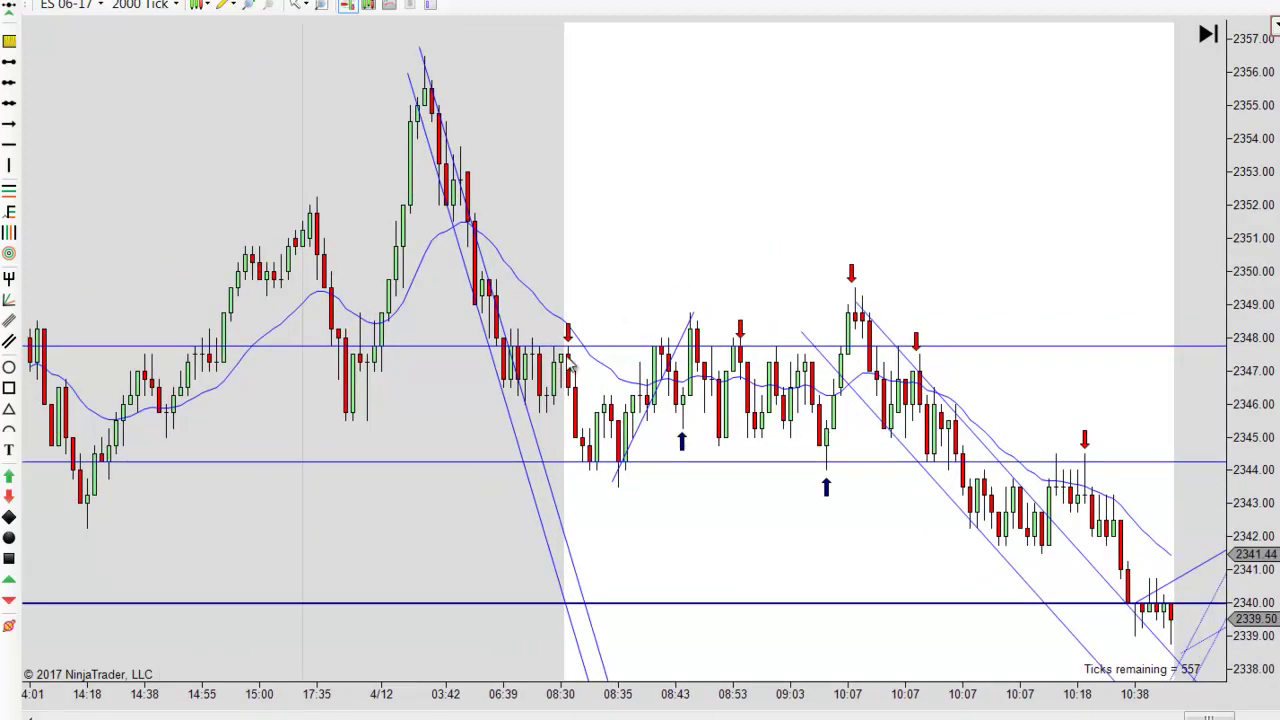
scroll(572, 368, "right", 3)
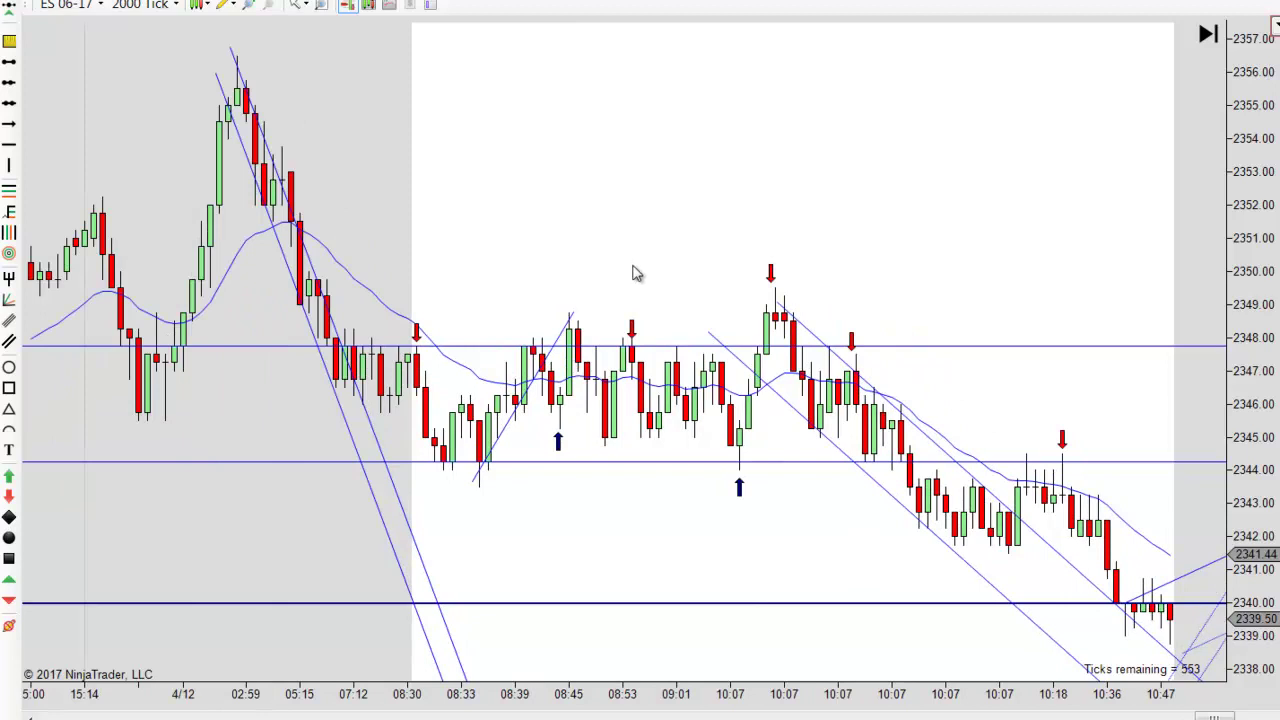
scroll(611, 266, "left", 2)
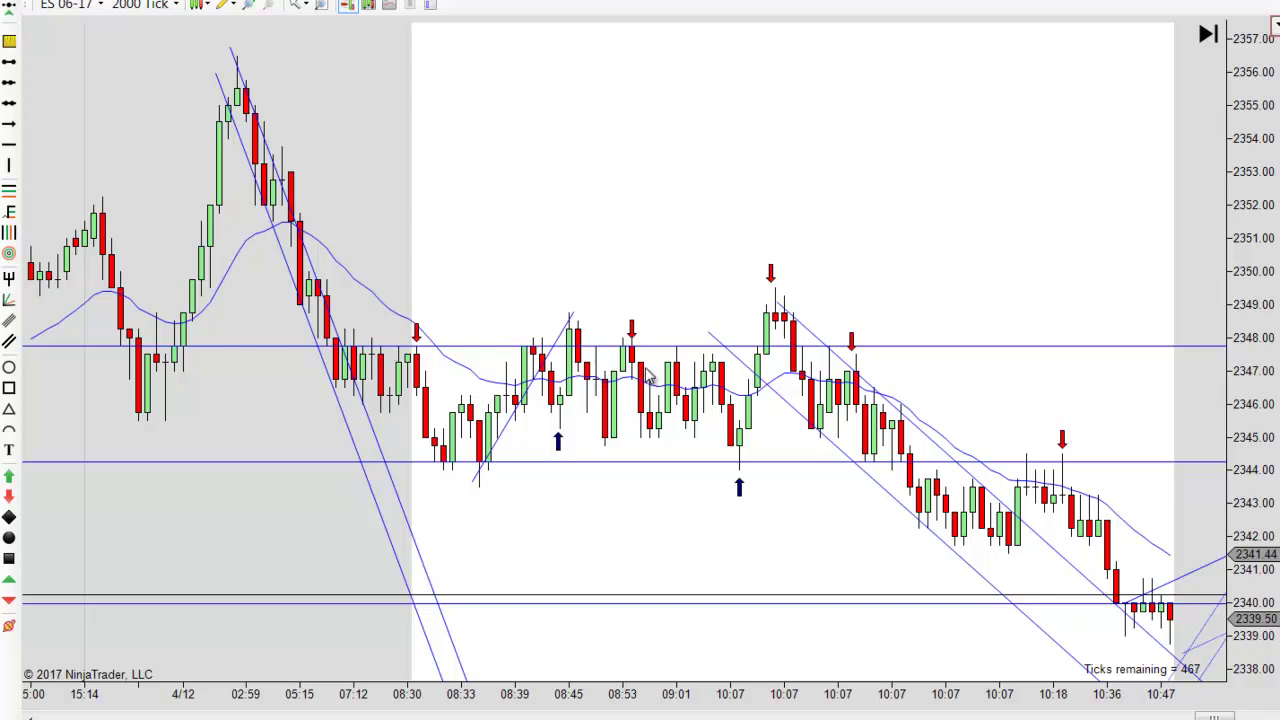
left_click_drag(585, 348, 605, 328)
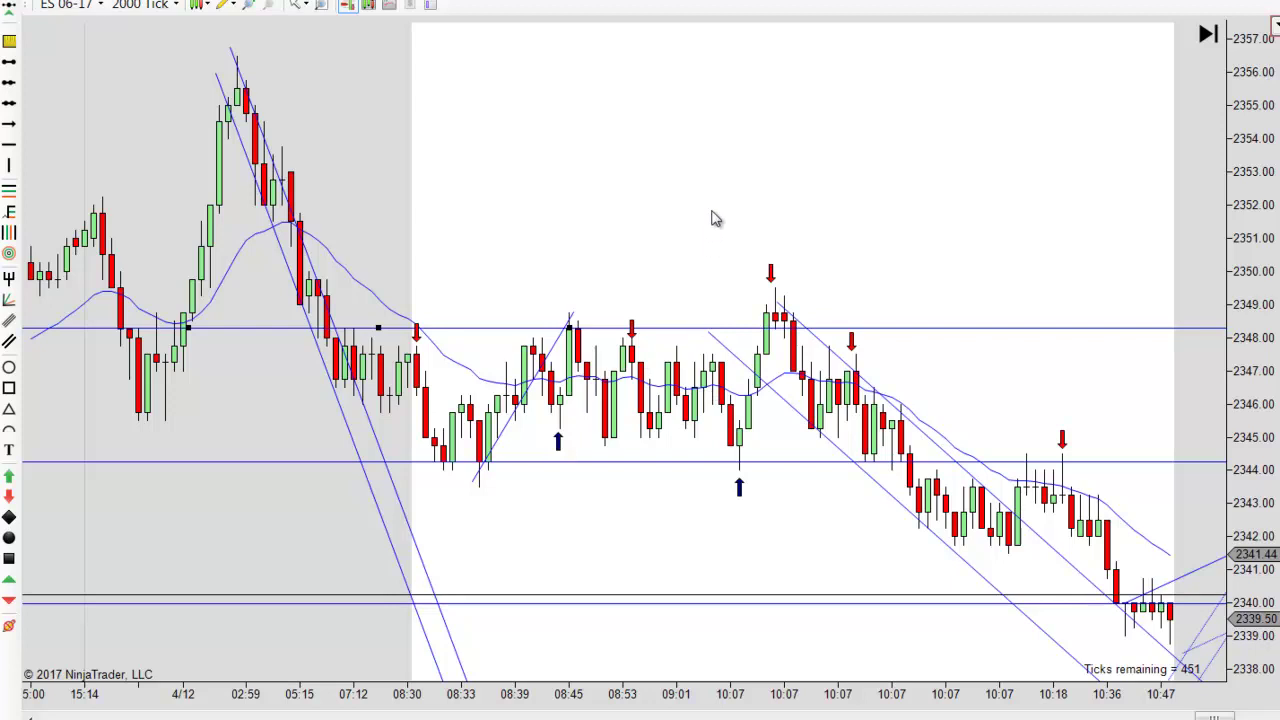
- Try raising the lower horizontal line of the morning range to about 2345.00
scroll(684, 220, "down", 2)
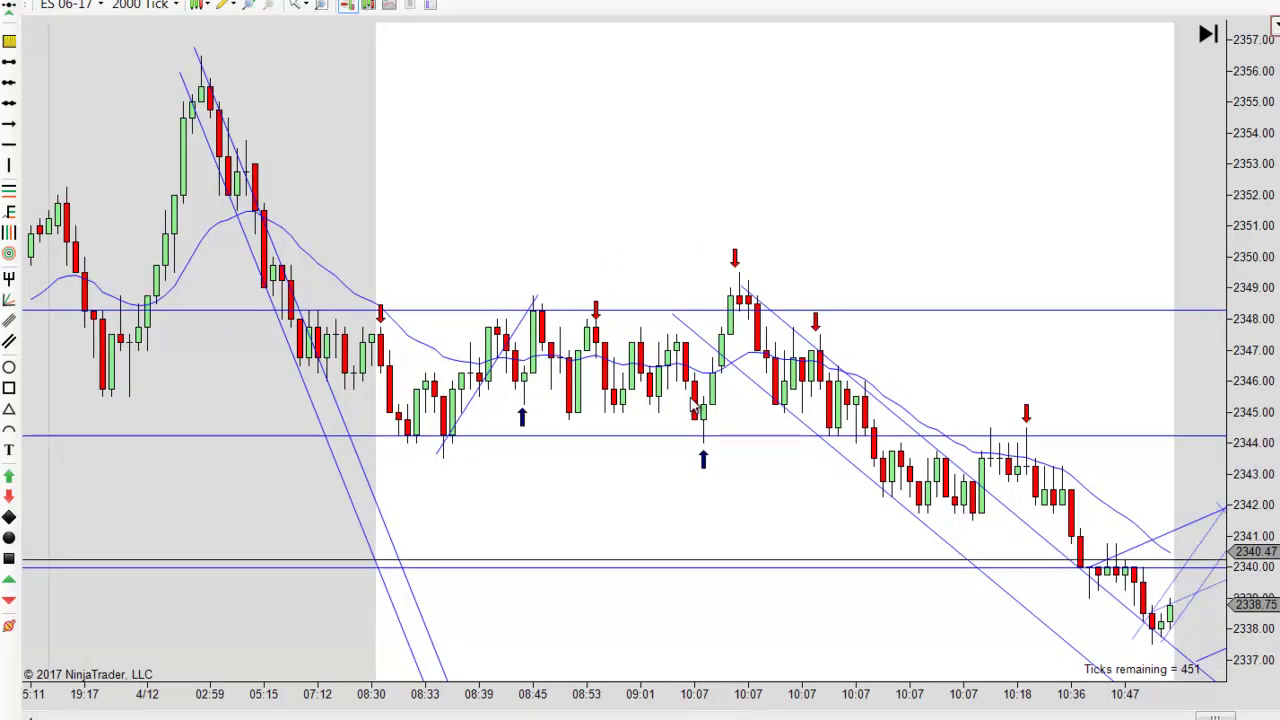
left_click(704, 459)
left_click_drag(597, 444, 617, 414)
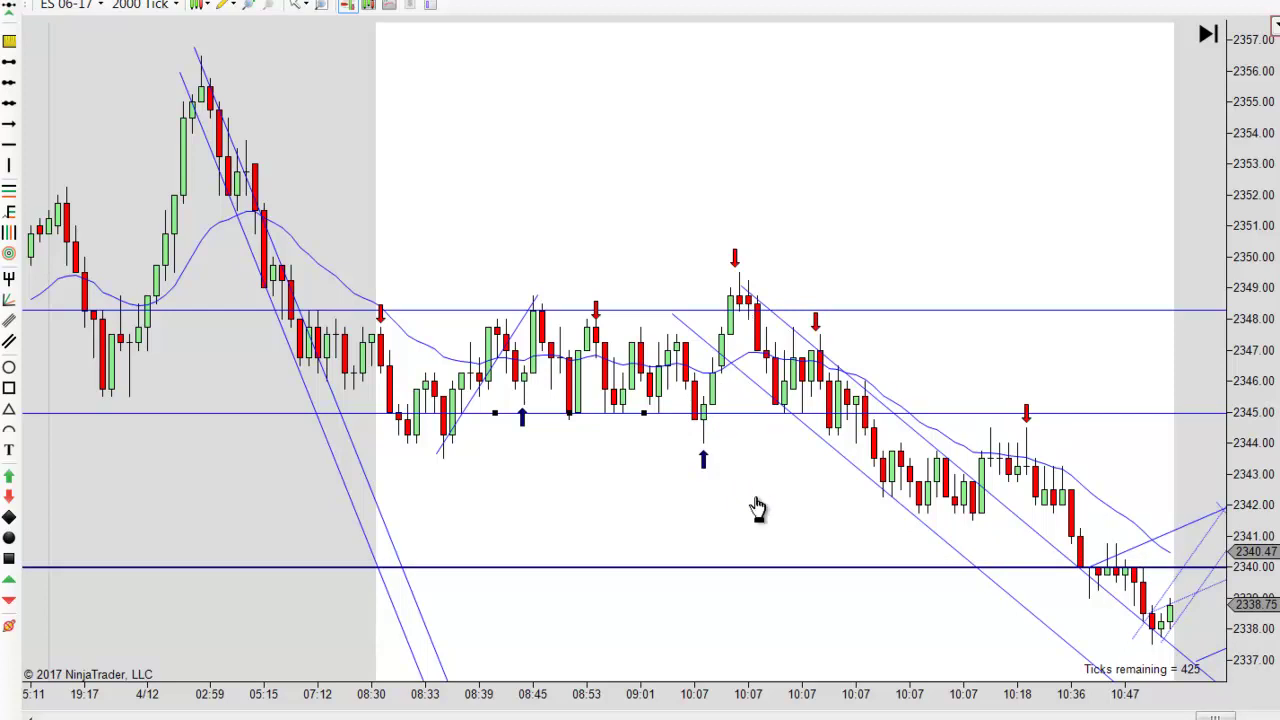
- Lower the morning range's lower horizontal line back to about 2344.25
scroll(760, 503, "down", 1)
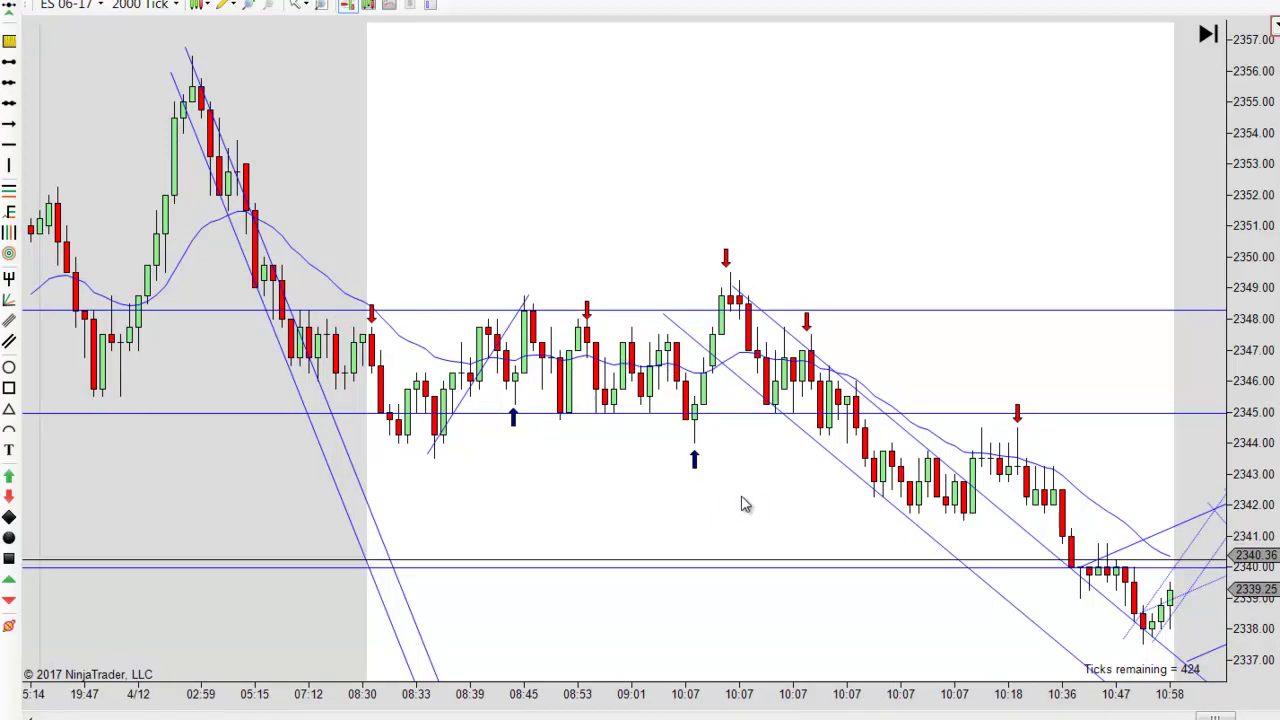
scroll(740, 505, "down", 1)
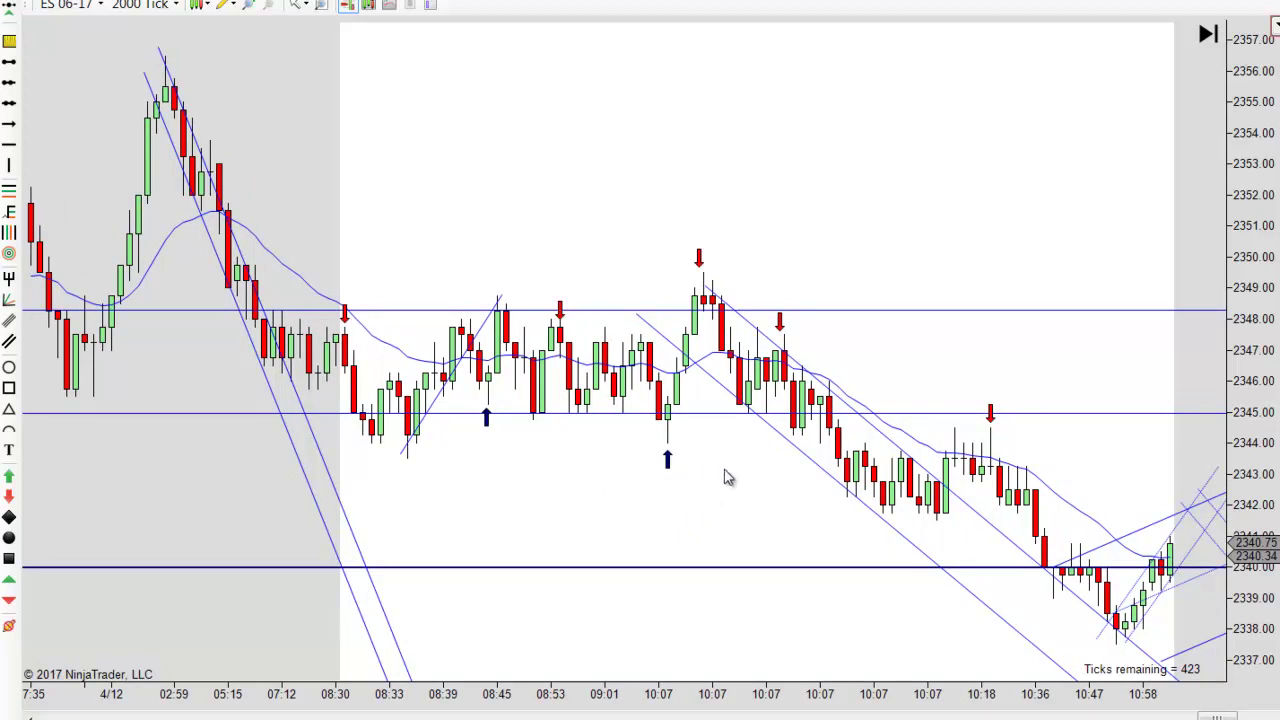
scroll(712, 484, "down", 2)
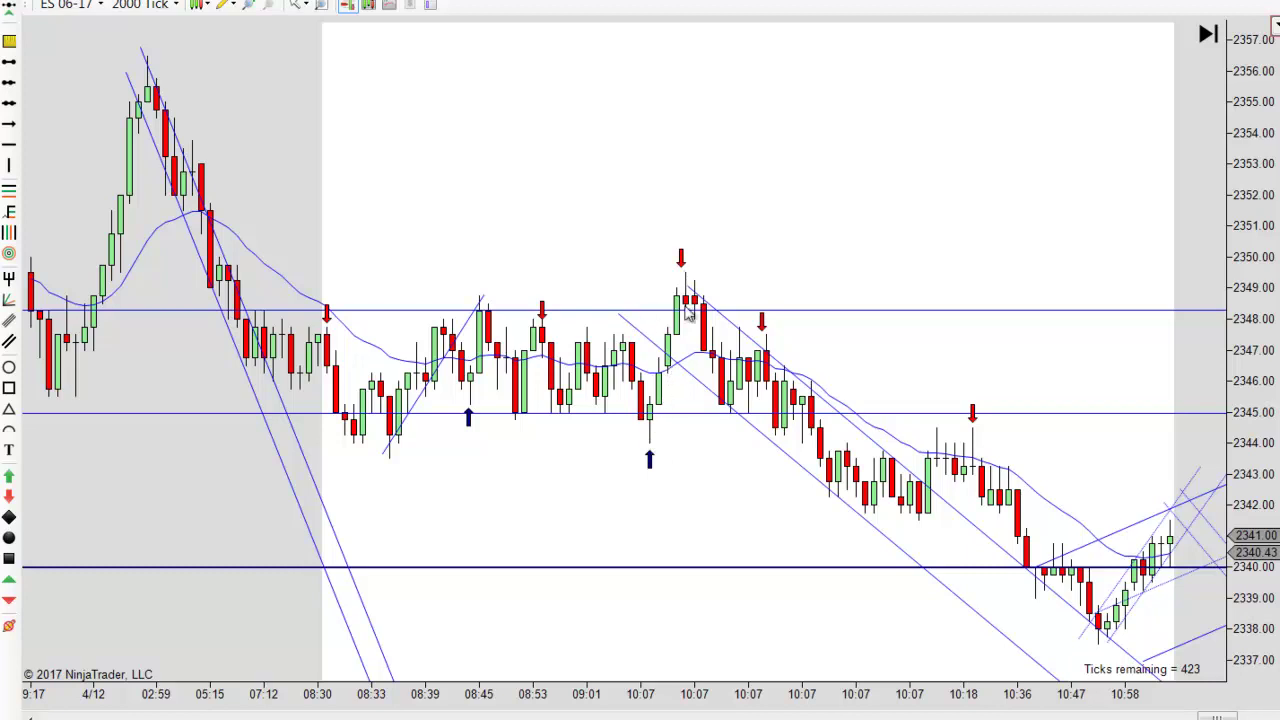
left_click_drag(779, 503, 525, 249)
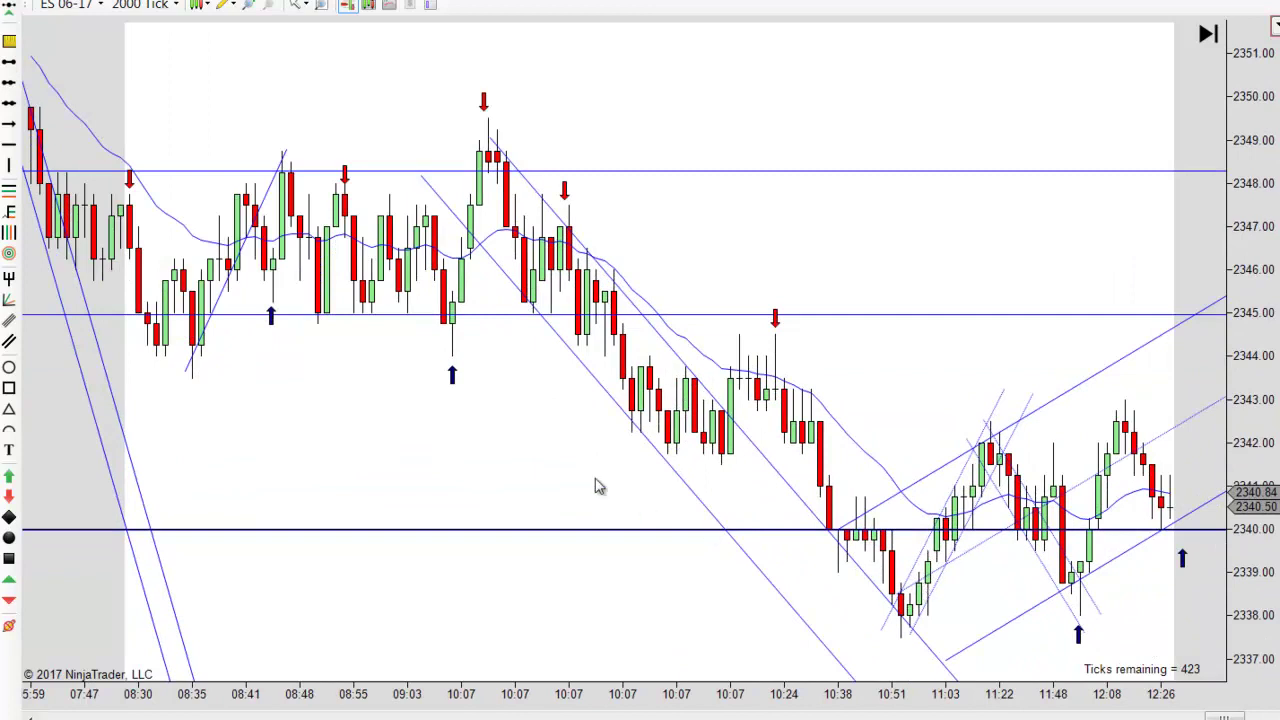
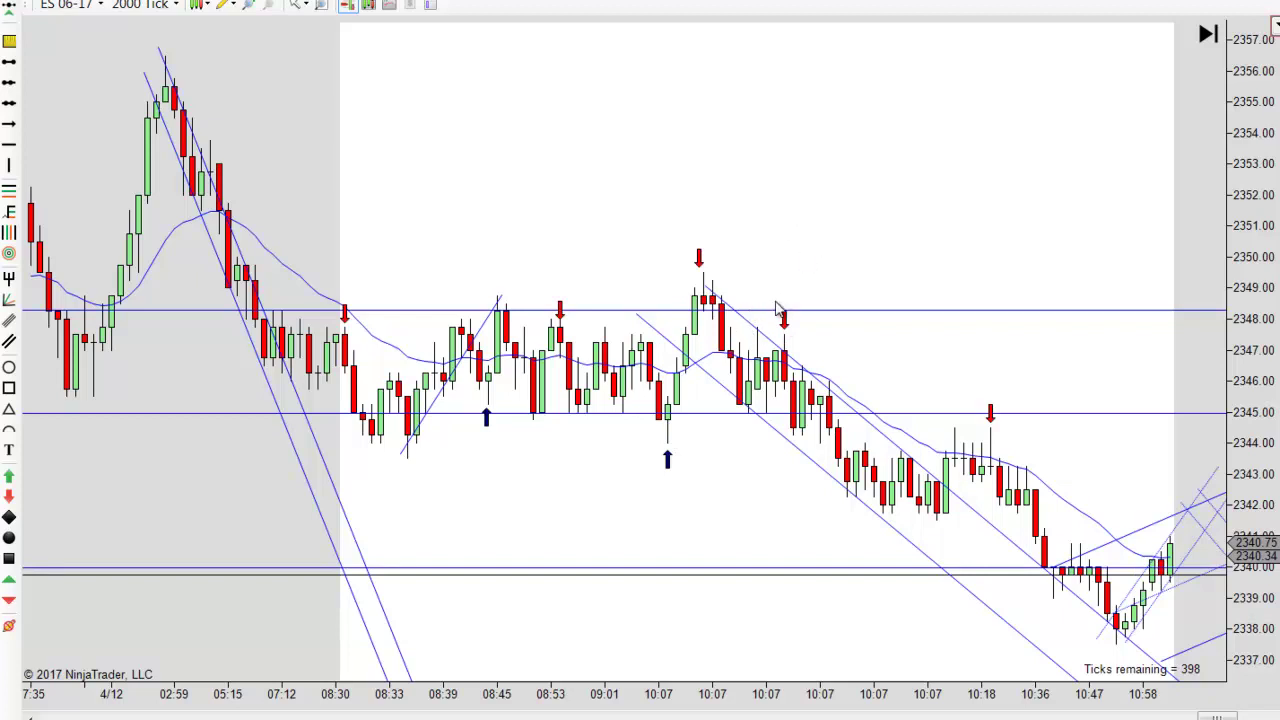
scroll(770, 237, "down", 1)
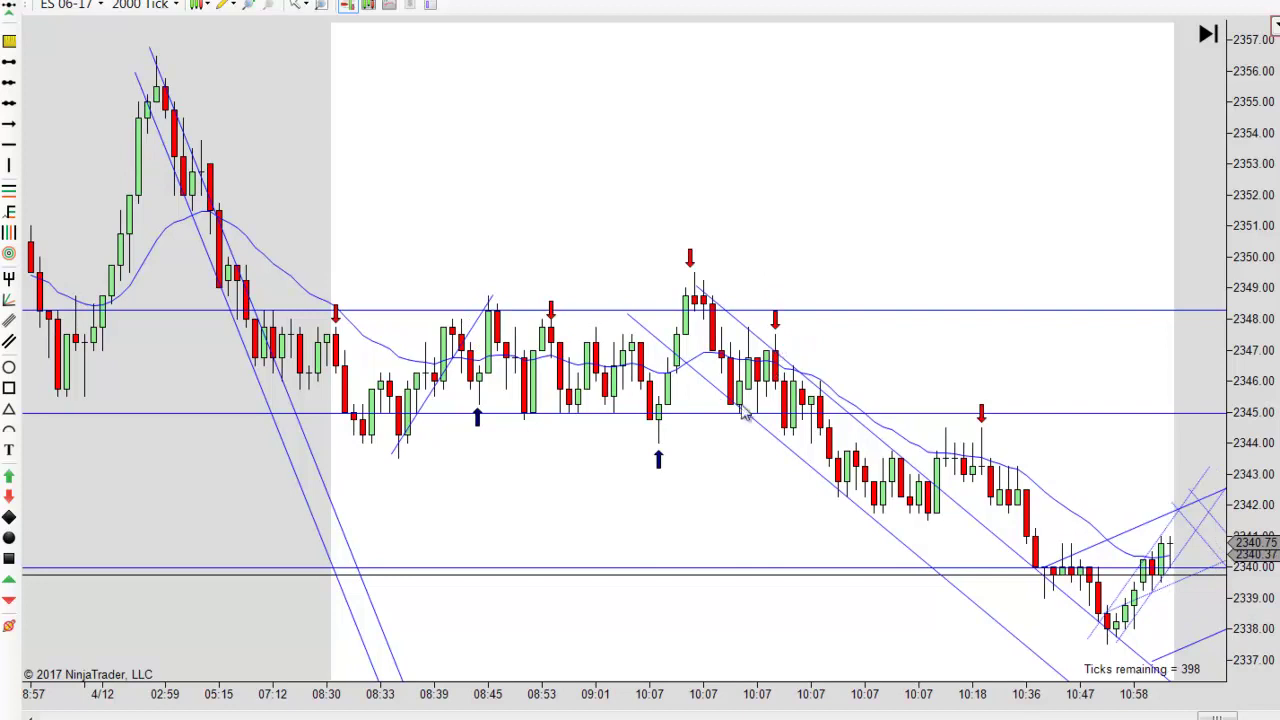
left_click(506, 413)
left_click_drag(507, 414, 508, 437)
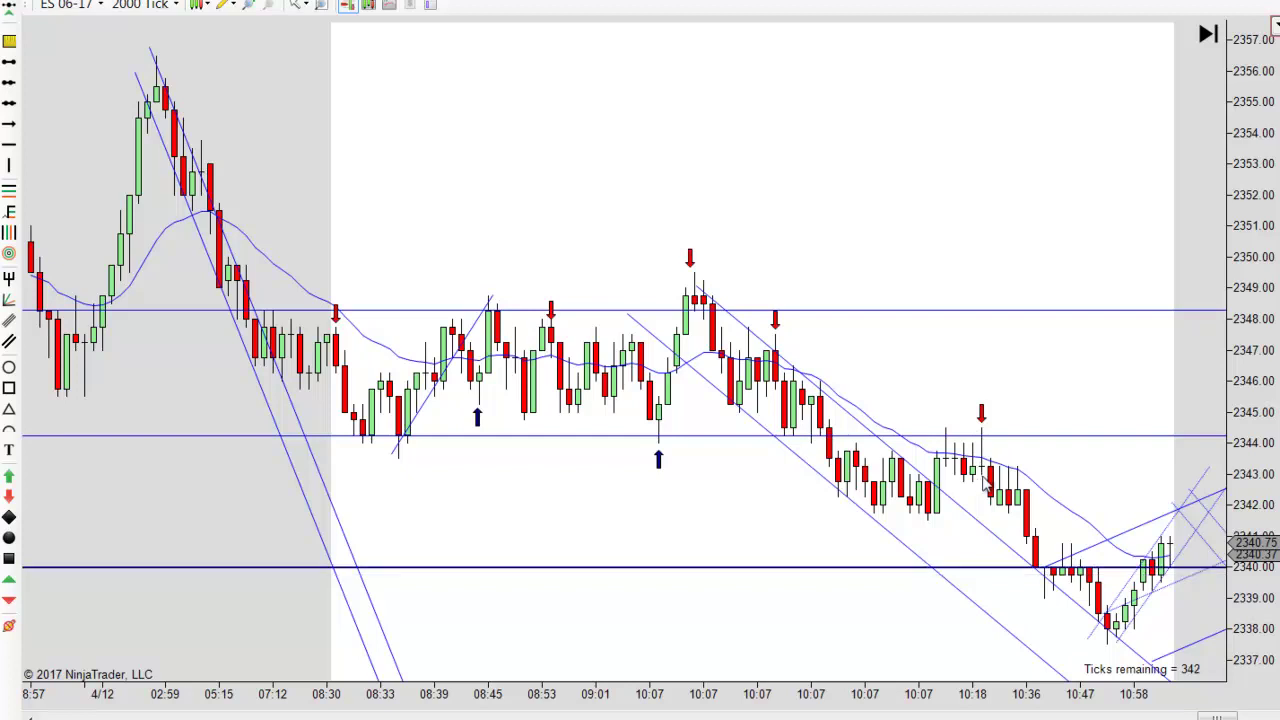
- Examine the late-morning low and the rising channel that follows it, including the steep trend lines within it
scroll(1017, 491, "down", 5)
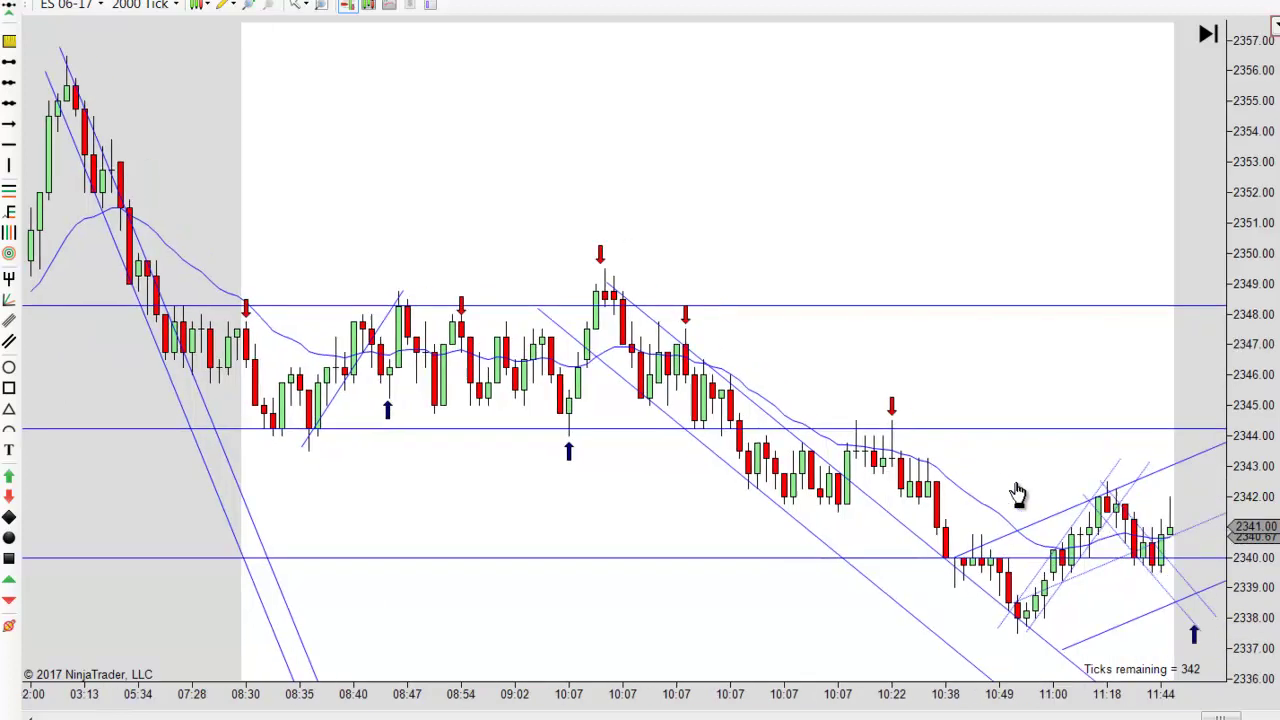
scroll(953, 487, "down", 1)
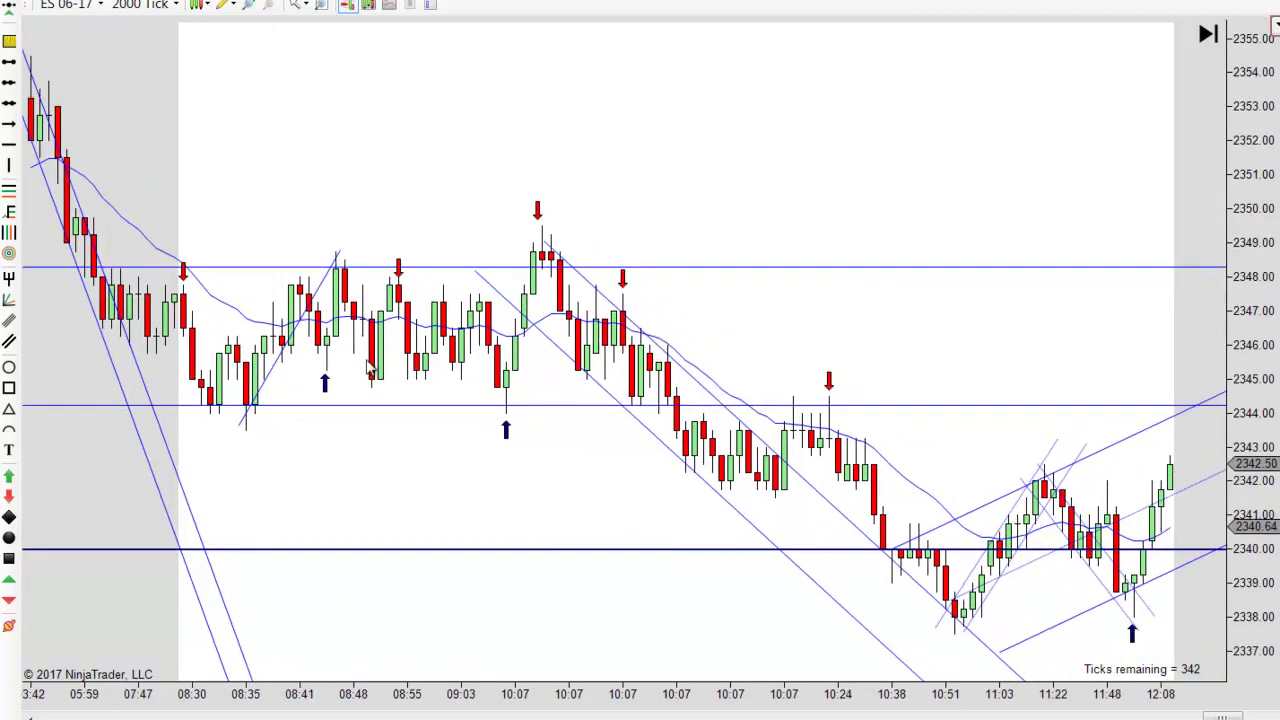
scroll(971, 357, "down", 3)
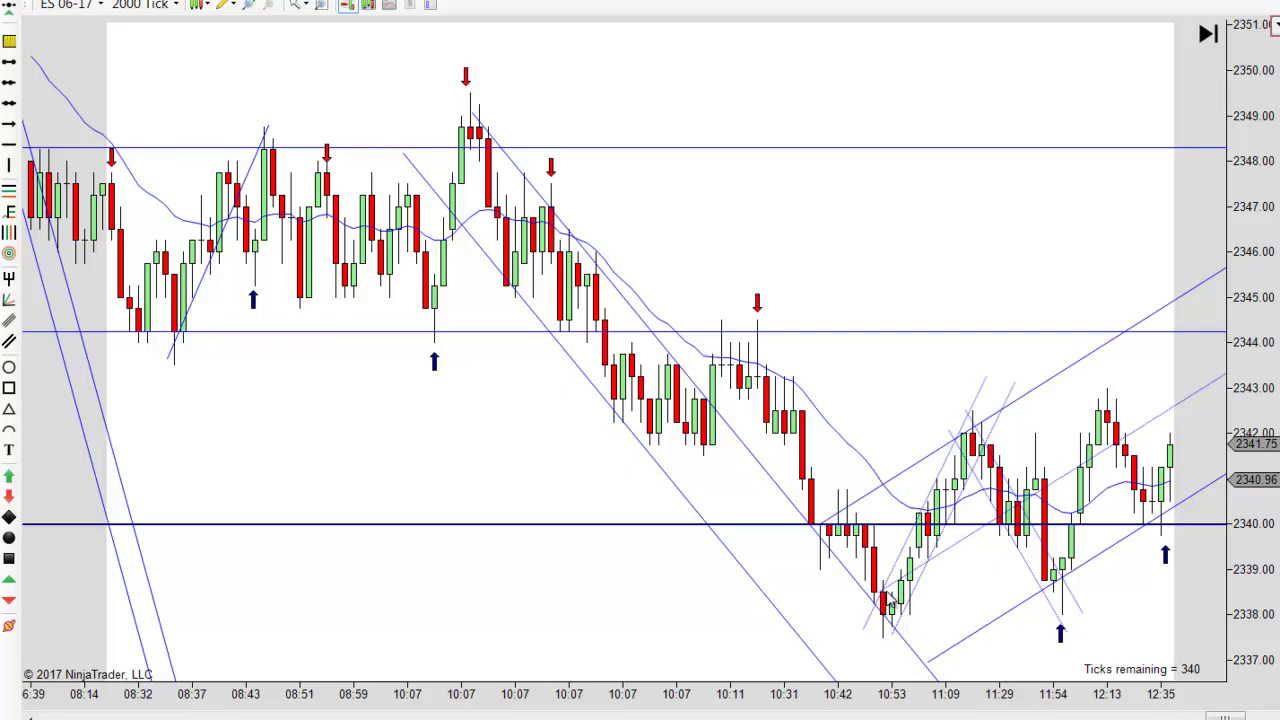
scroll(886, 257, "down", 3)
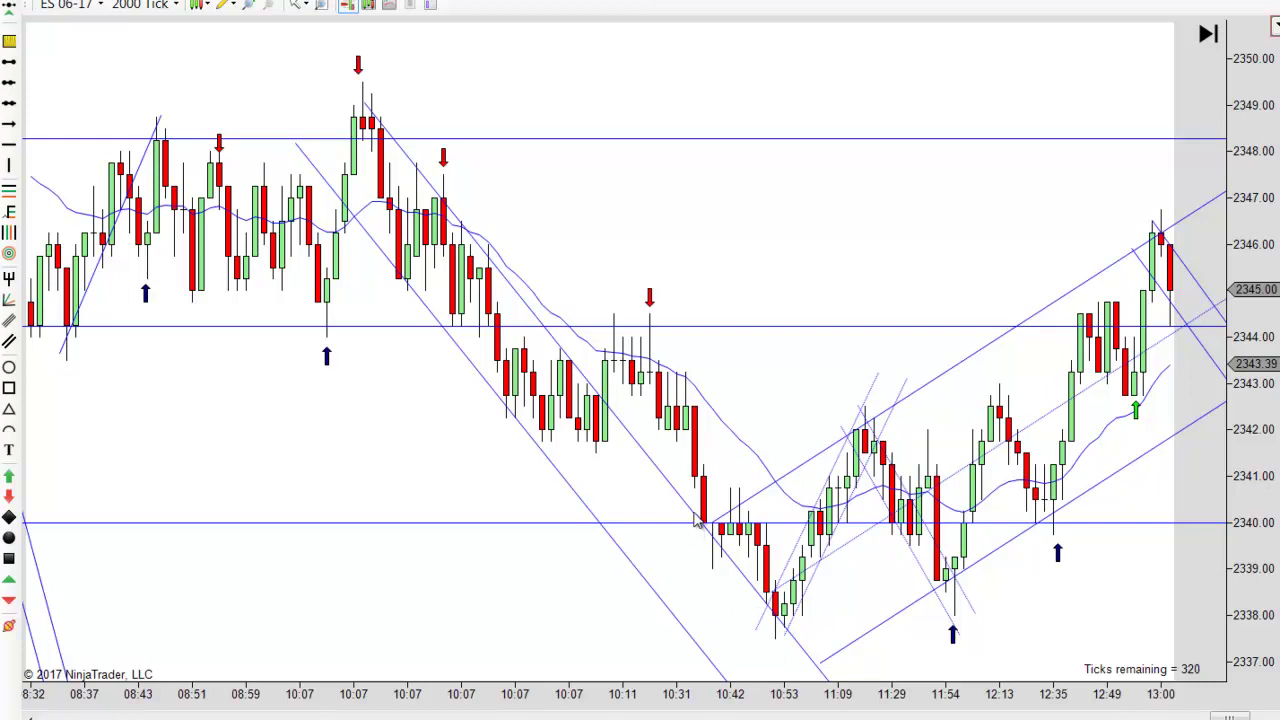
left_click(757, 535)
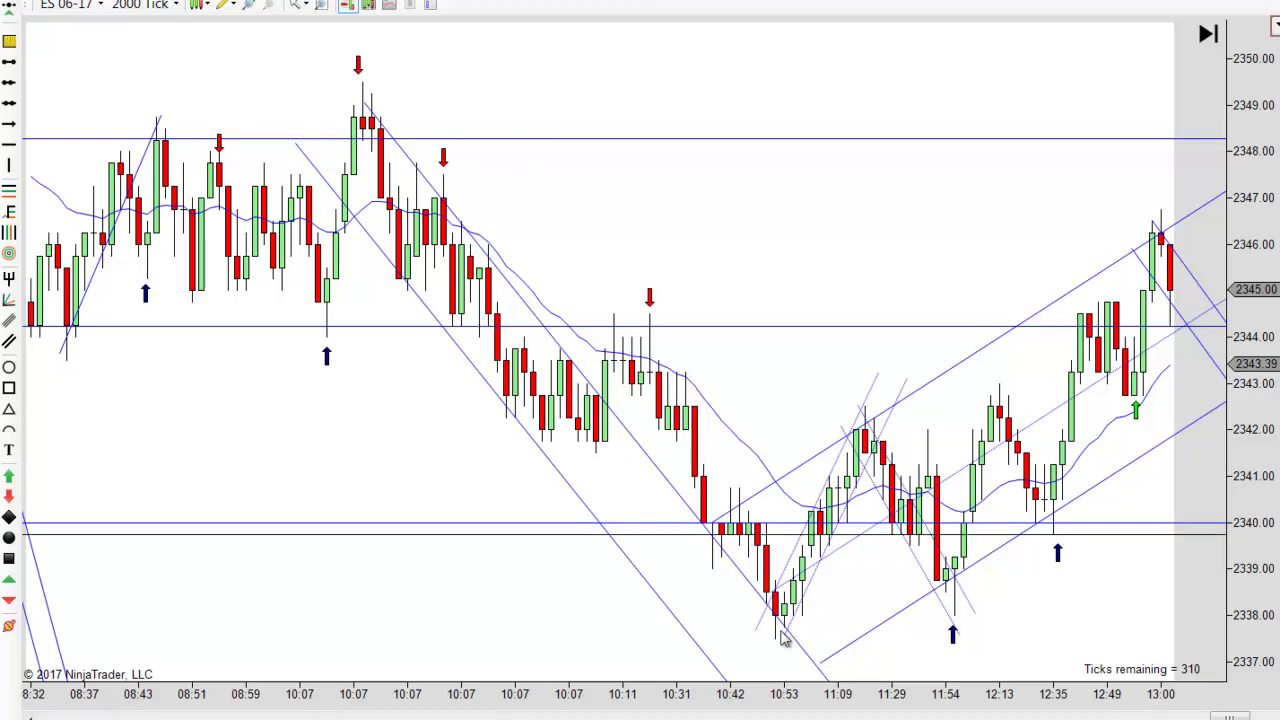
scroll(890, 670, "down", 1)
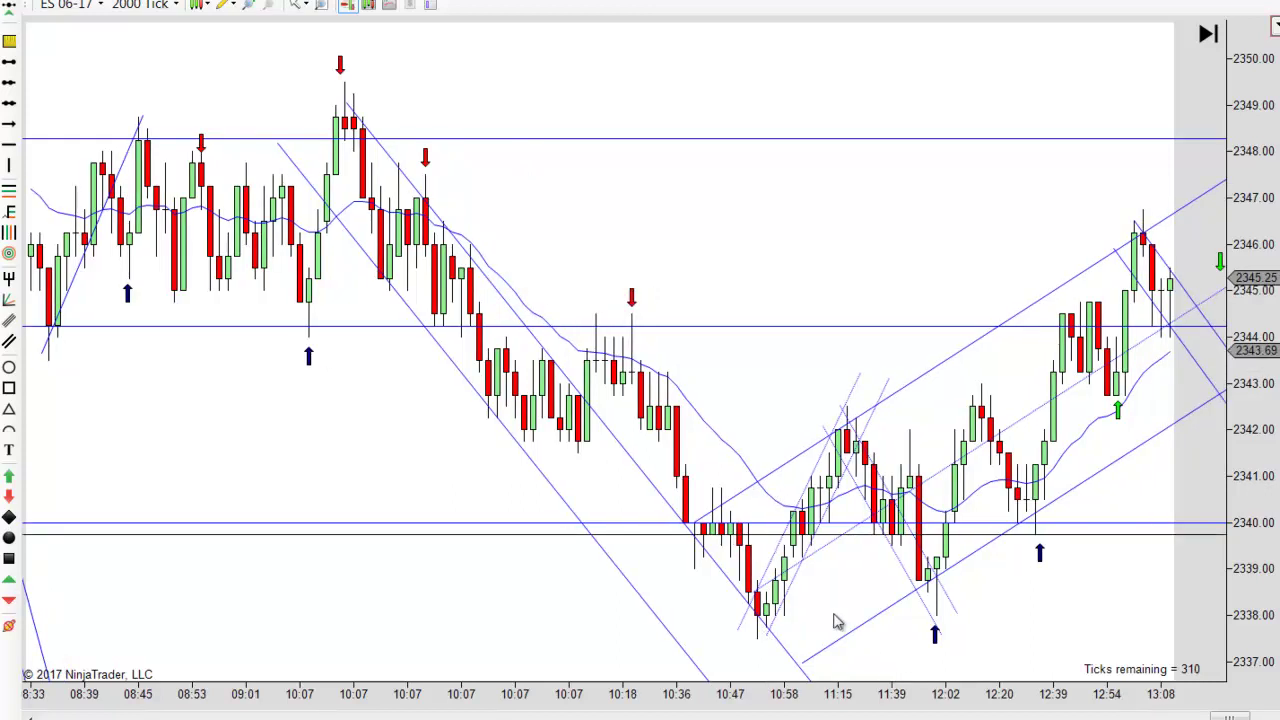
left_click(798, 564)
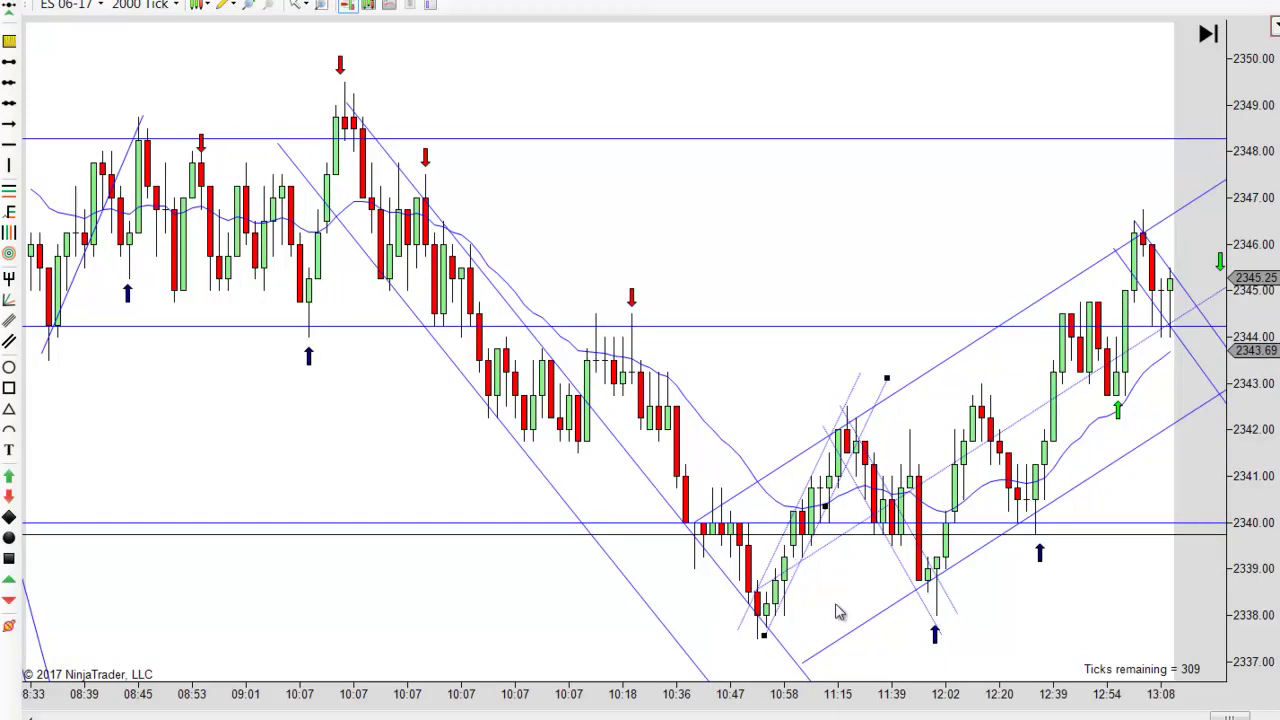
left_click(752, 645)
scroll(1013, 641, "down", 2)
scroll(1013, 641, "down", 6)
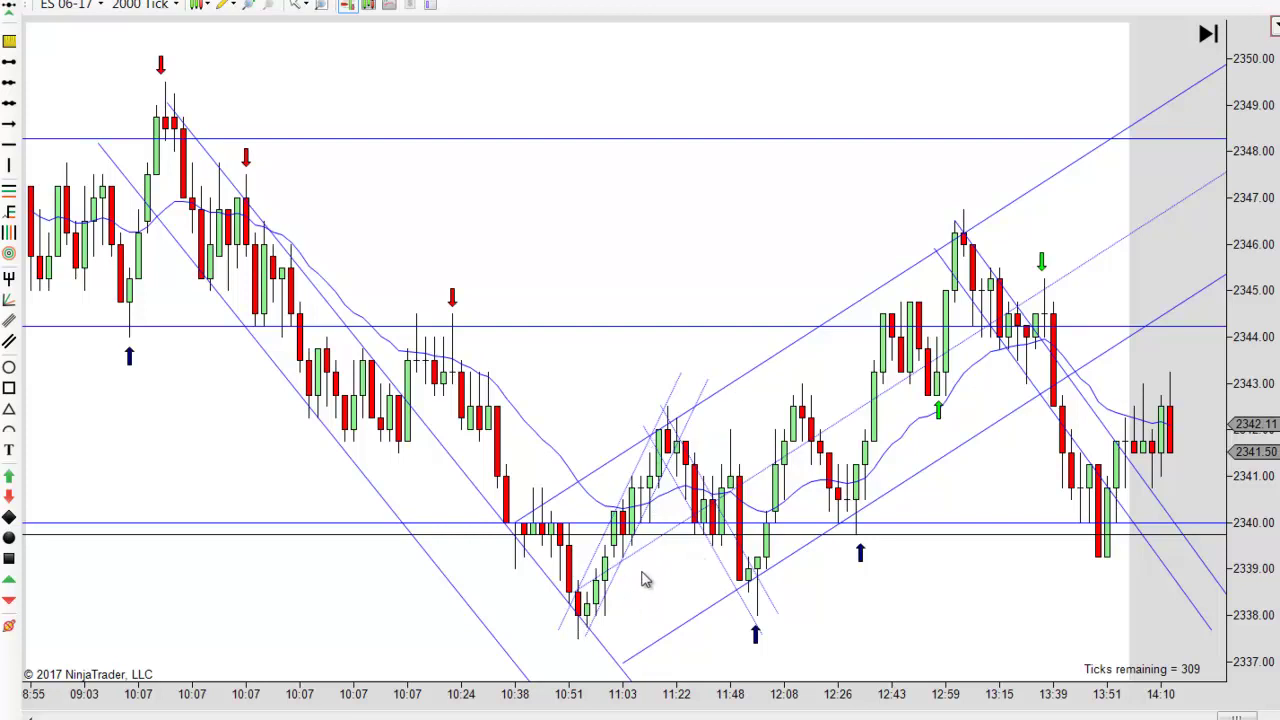
- Try shifting the rising channel's faint middle line down to the late-morning low, and return it to its original place
left_click_drag(643, 560, 641, 583)
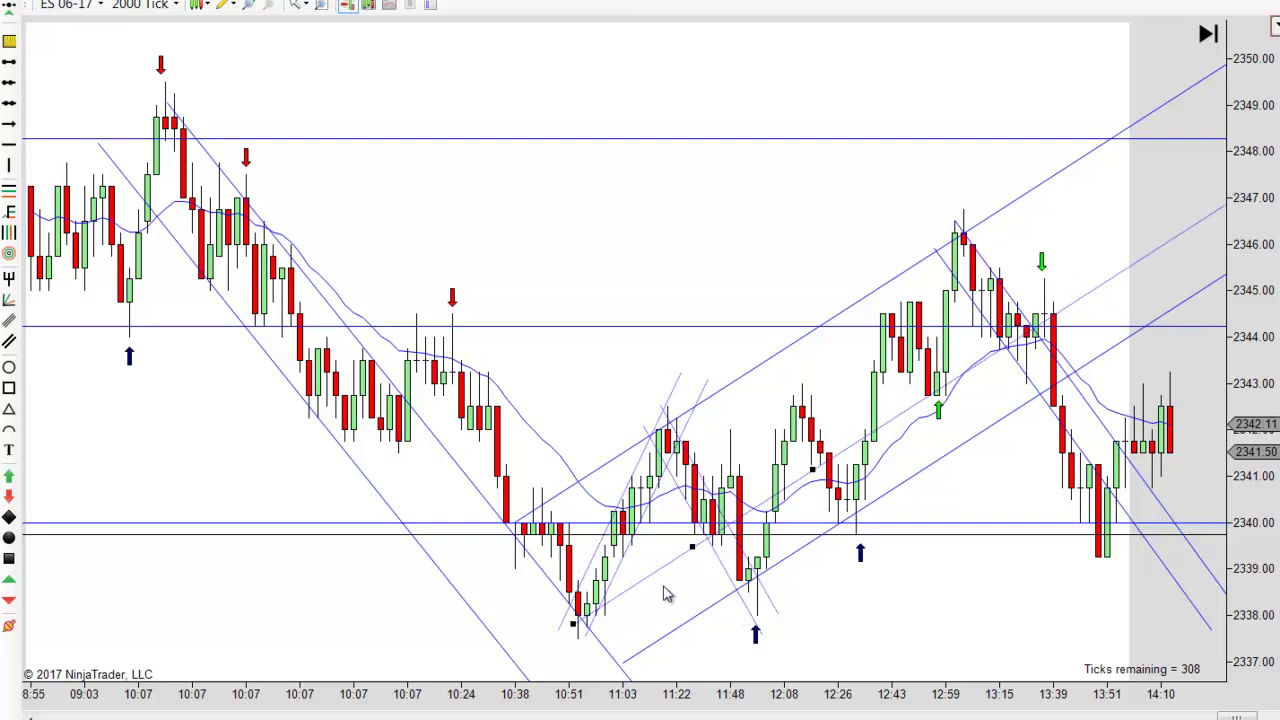
left_click_drag(649, 576, 655, 538)
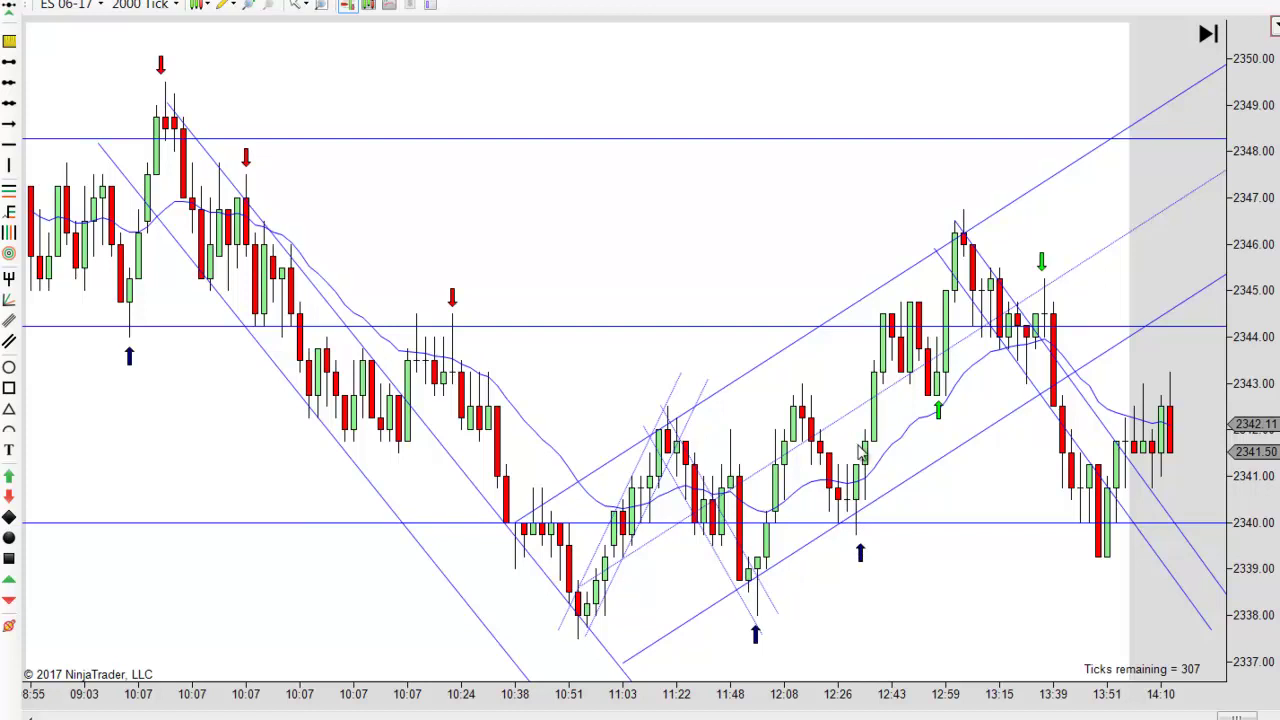
- Try raising the morning range's lower horizontal line to about 2345.00, and return it to near its original level at about 2344.30
left_click_drag(923, 606, 797, 585)
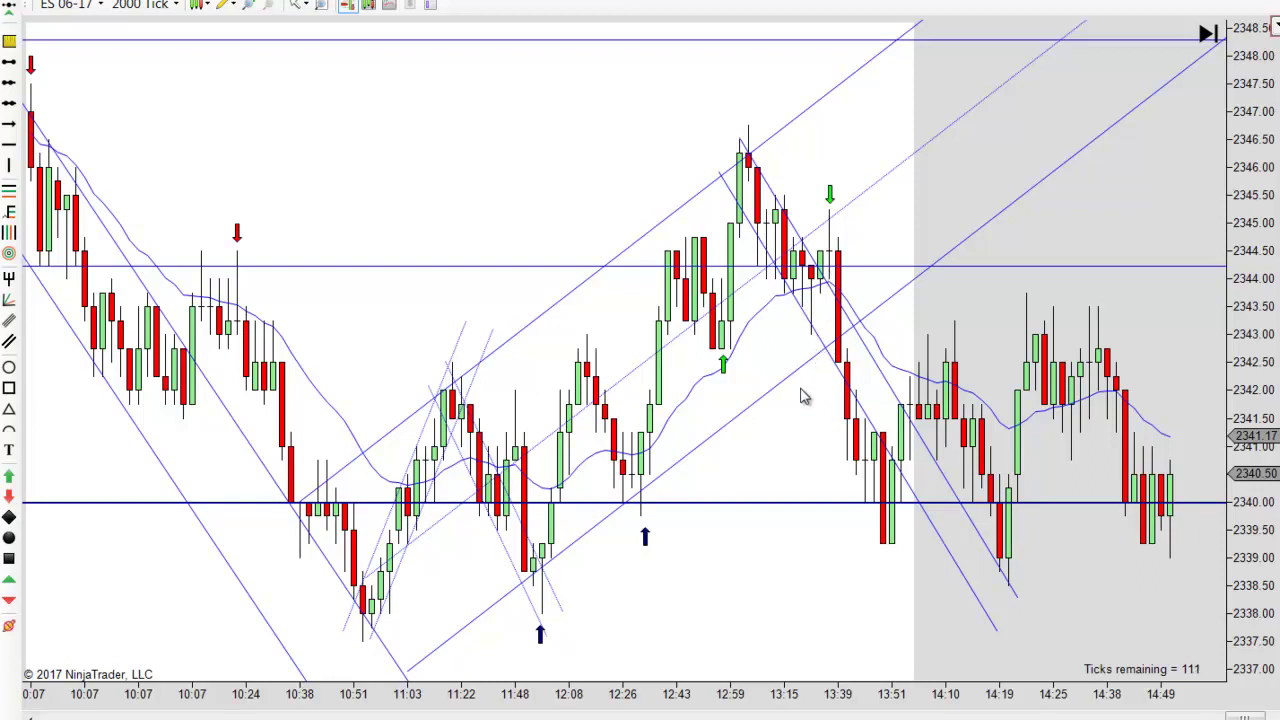
scroll(823, 614, "up", 3)
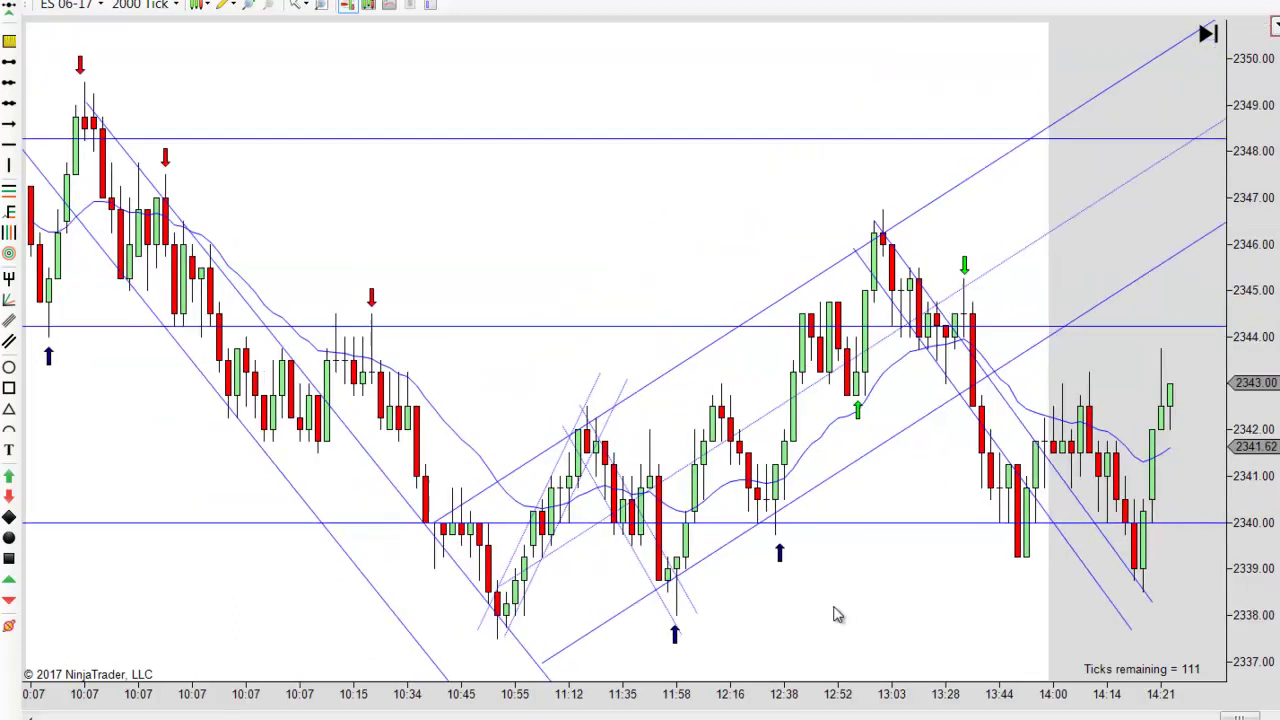
scroll(837, 615, "down", 3)
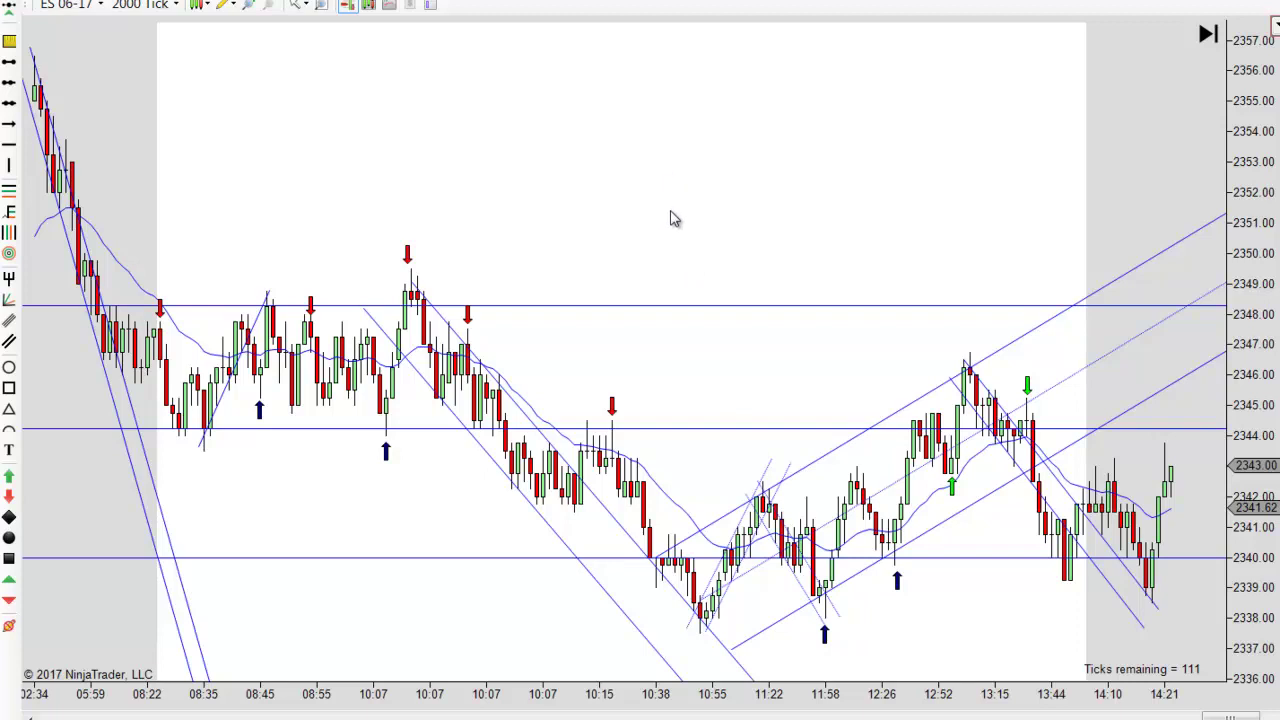
left_click_drag(678, 221, 698, 223)
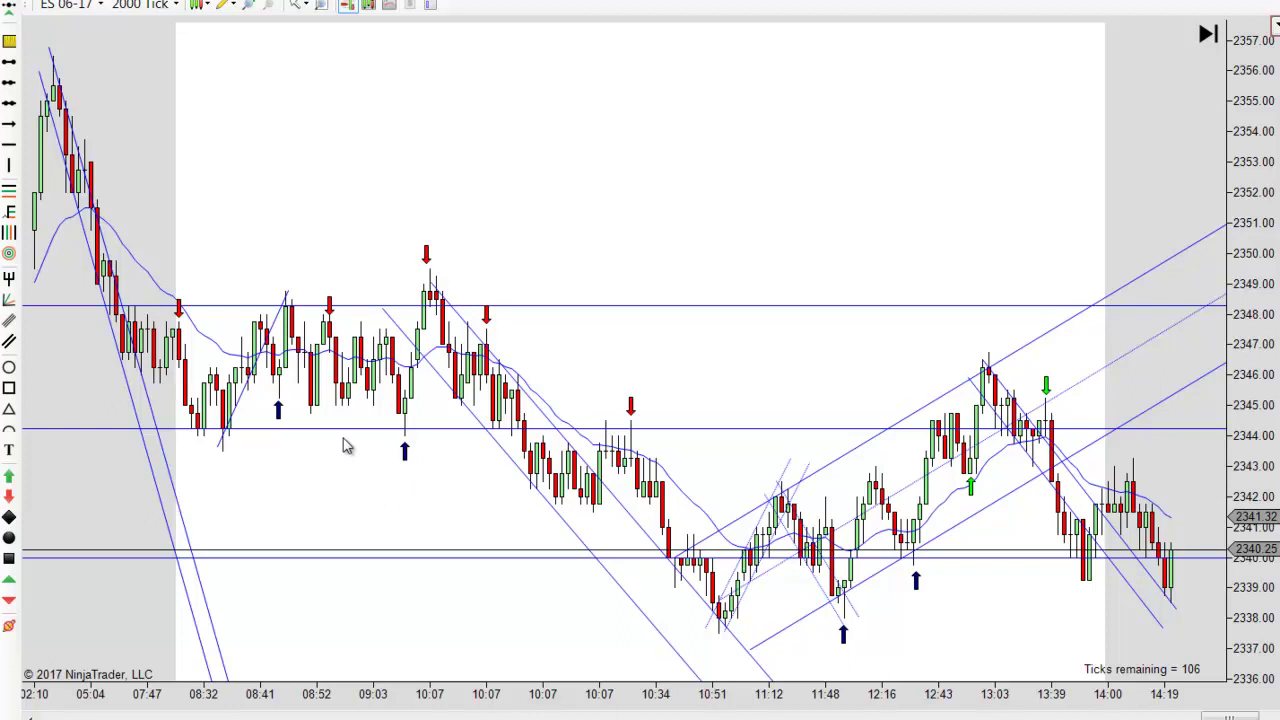
left_click_drag(310, 429, 314, 404)
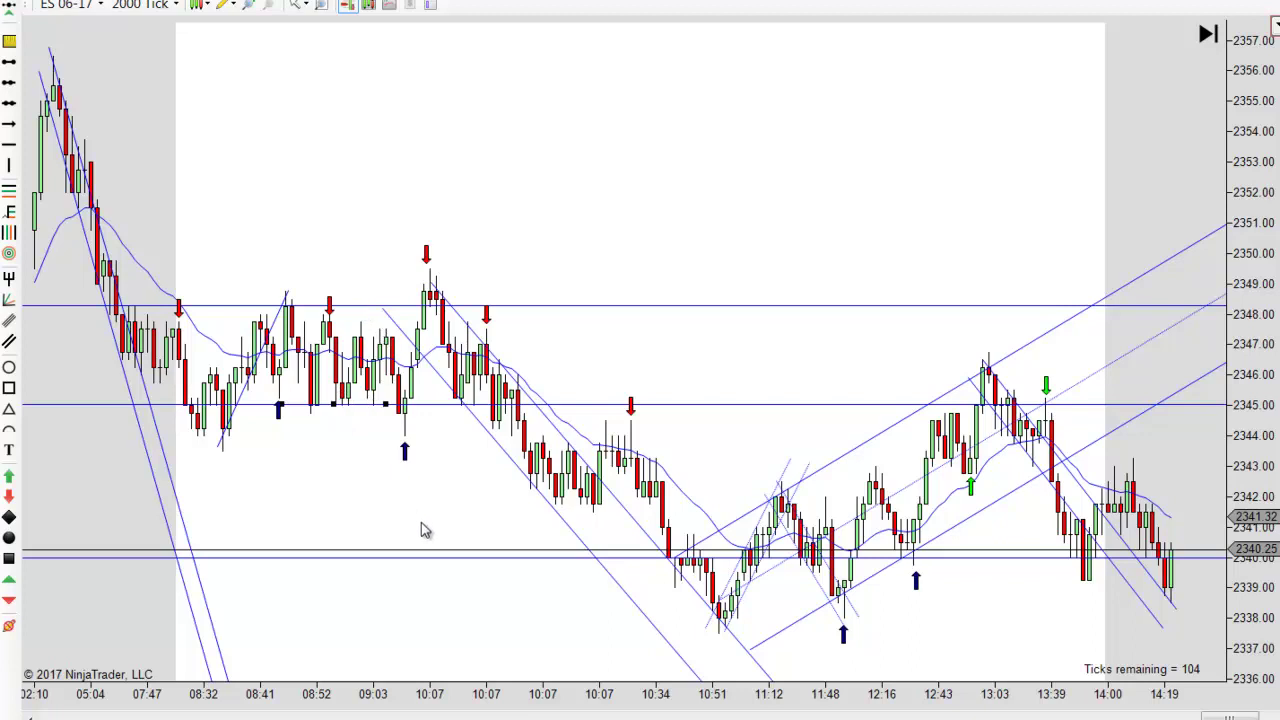
left_click(387, 405)
left_click_drag(340, 404, 345, 425)
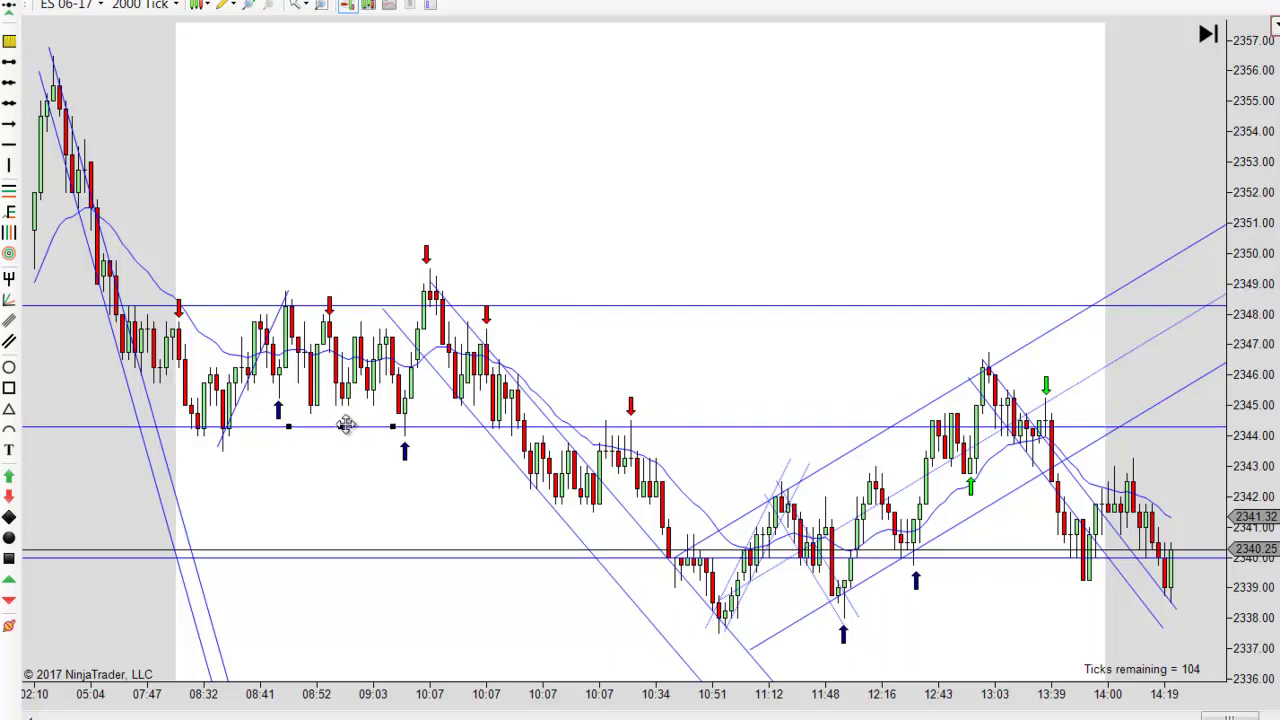
left_click(452, 509)
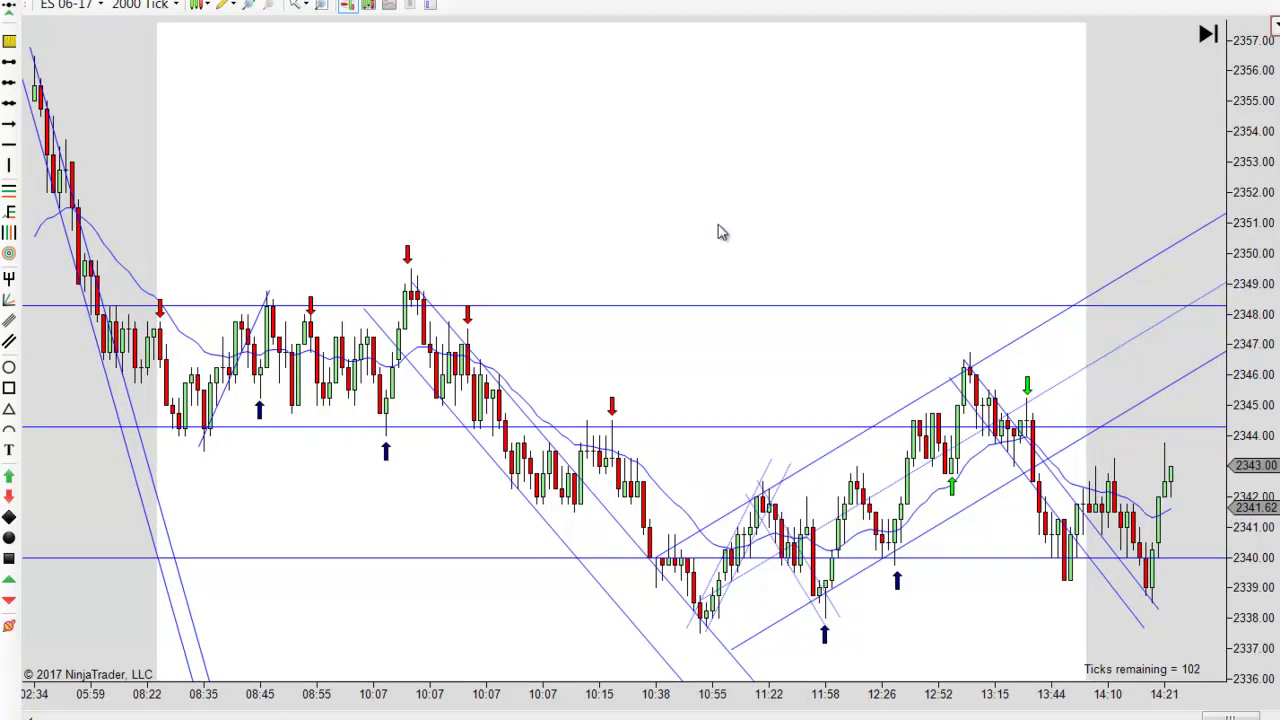
- Nudge the morning range's lower horizontal line down slightly to about 2344.25
left_click_drag(717, 227, 701, 235)
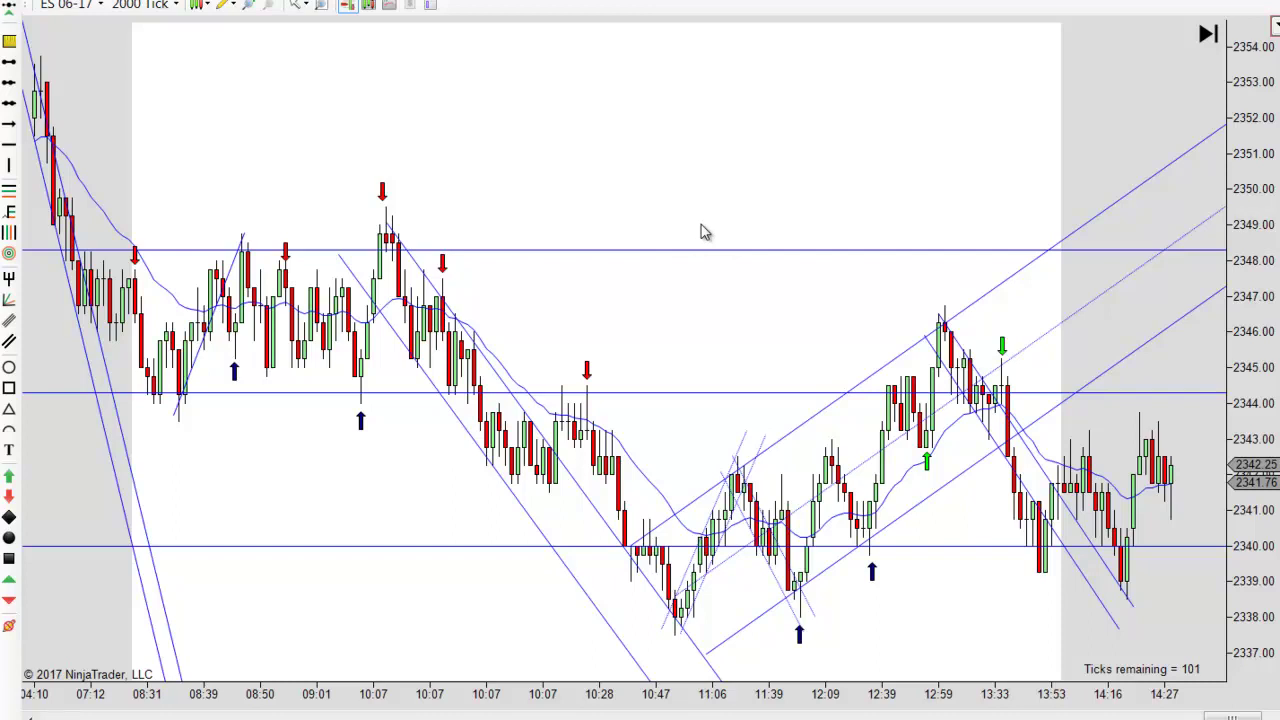
left_click(258, 393)
left_click_drag(258, 393, 264, 391)
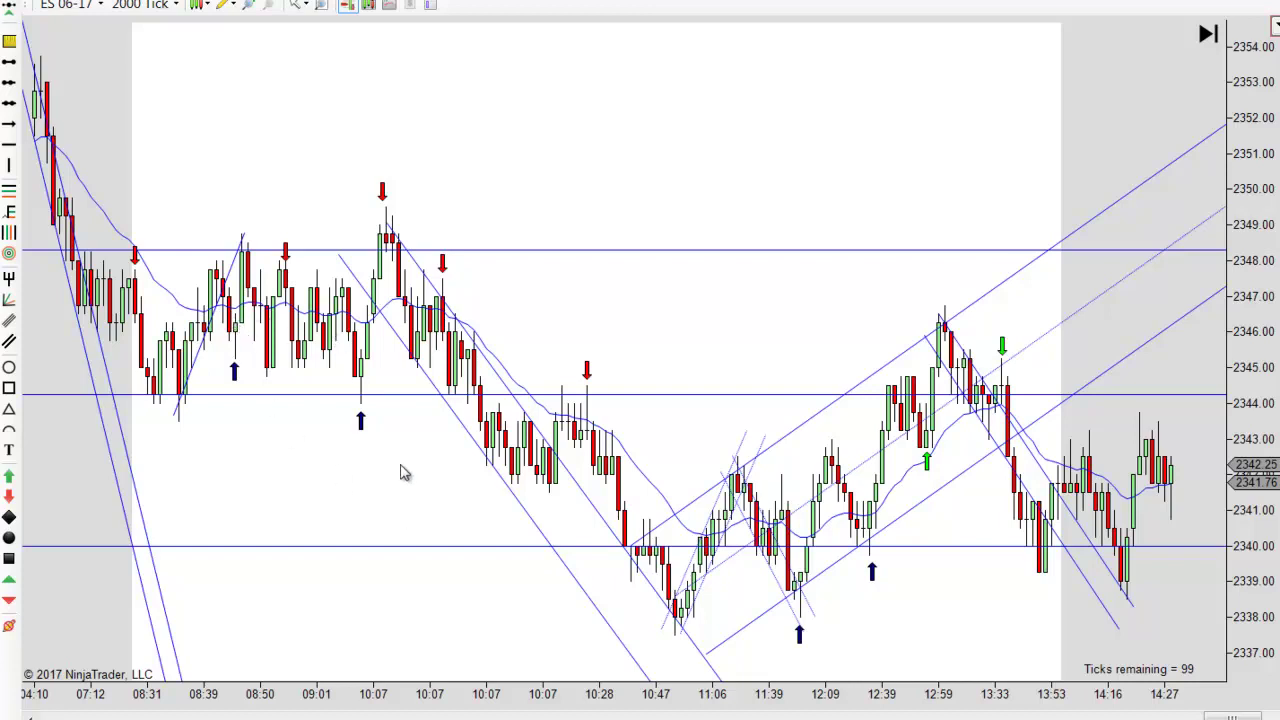
left_click_drag(441, 482, 447, 484)
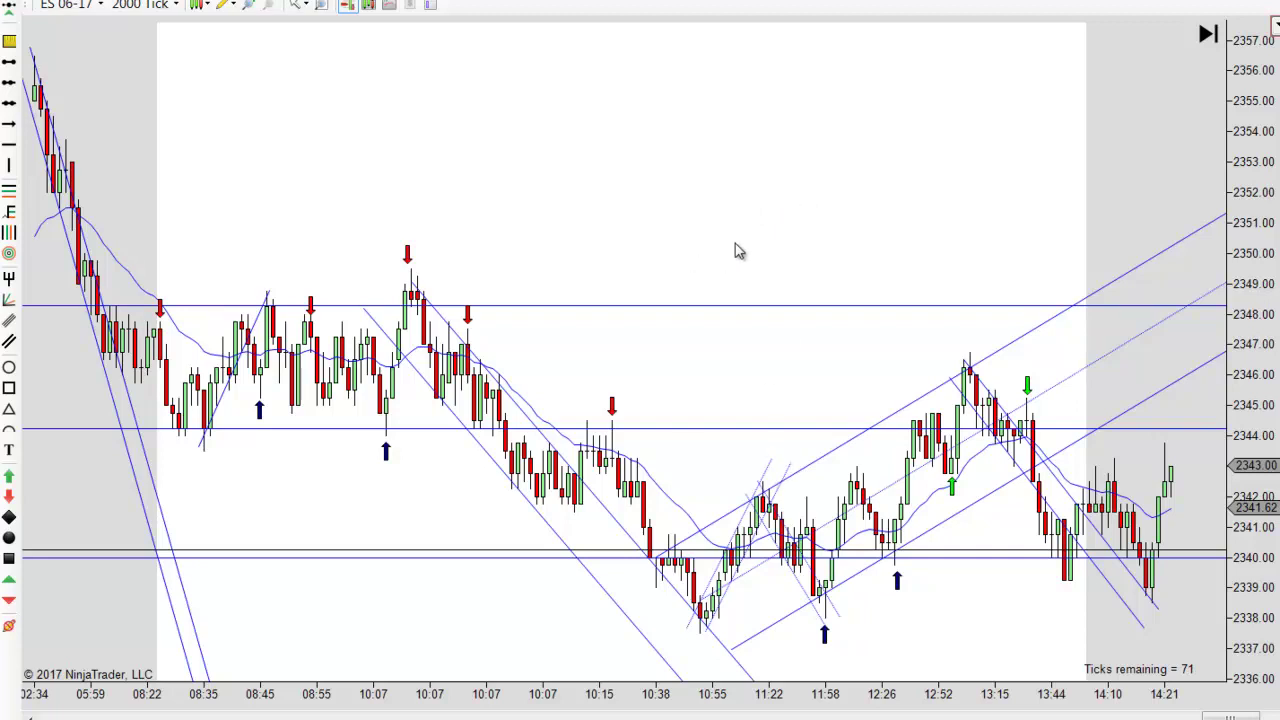
scroll(760, 248, "up", 3)
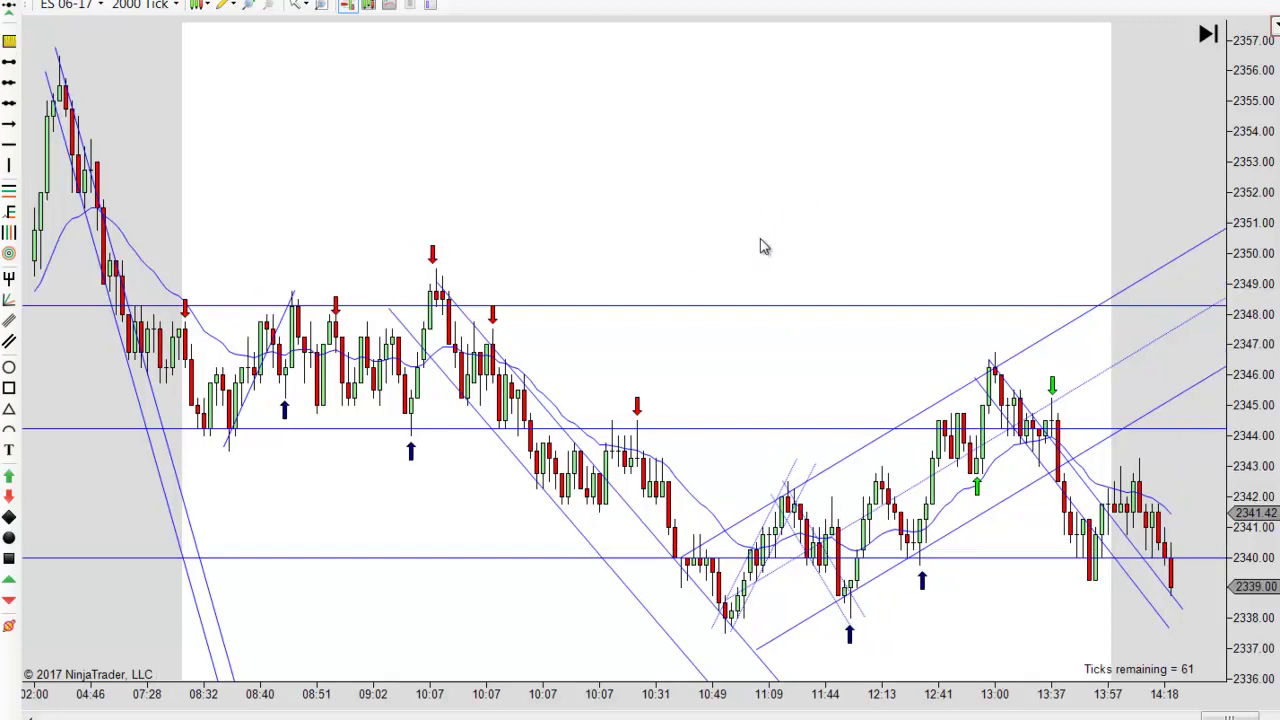